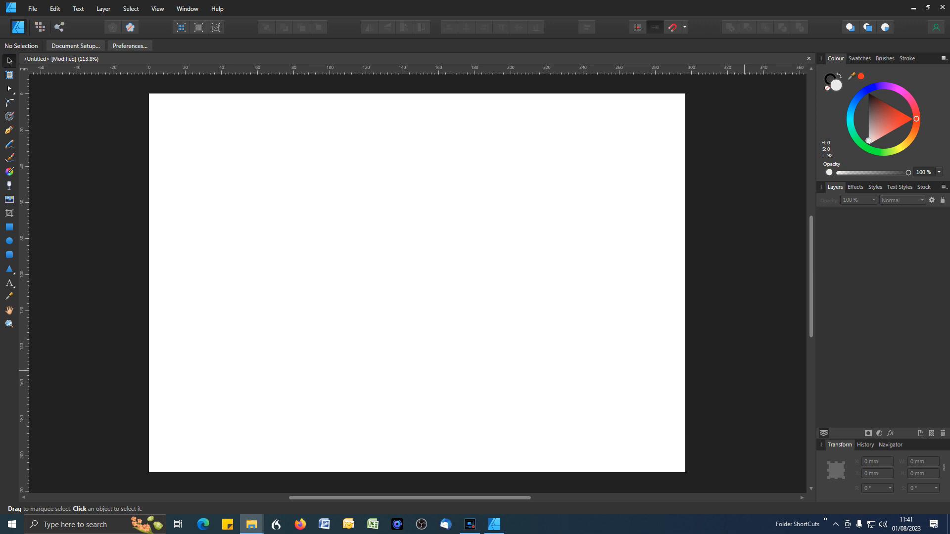
# Place Sample Image 2.JPG over the page at its original size and set its width to 250 mm with the aspect ratio locked.
pyautogui.click(403, 264)
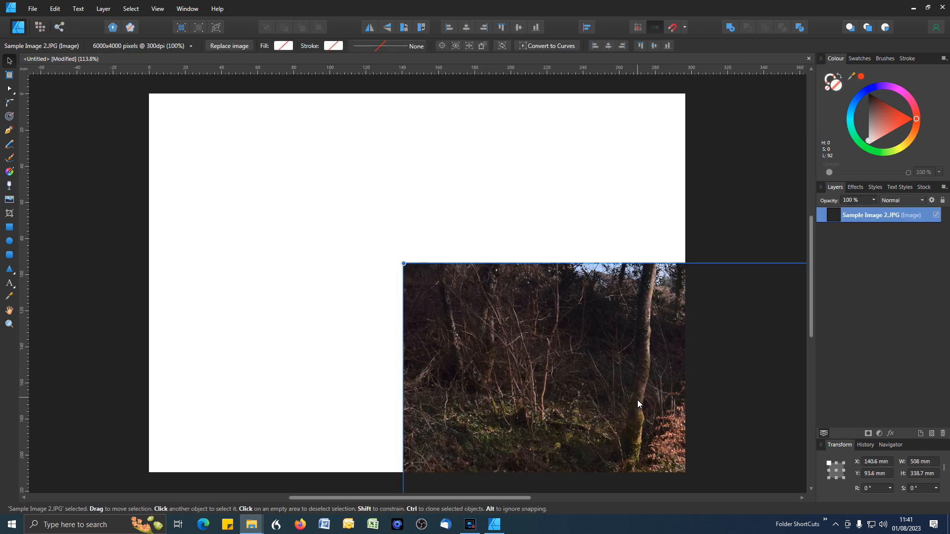
pyautogui.moveTo(627, 388); pyautogui.dragTo(185, 120)
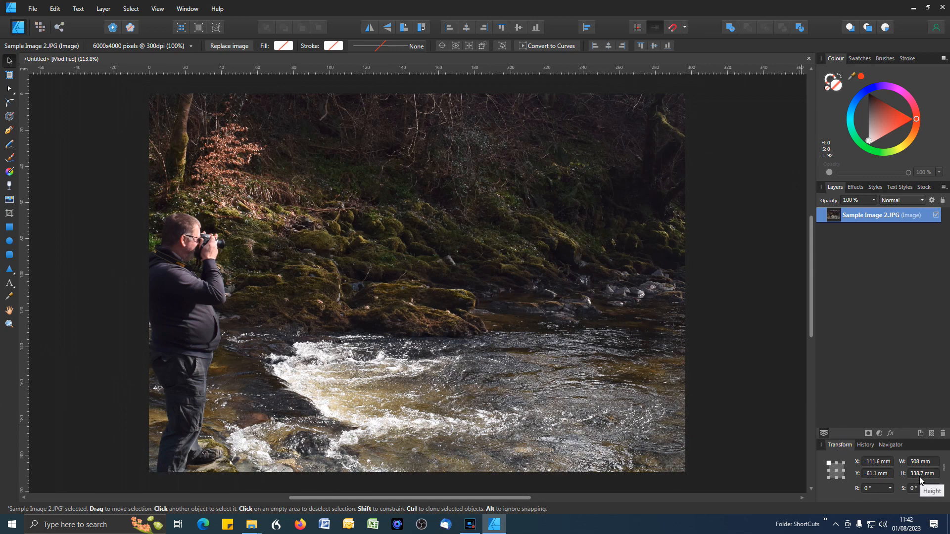
pyautogui.click(943, 469)
pyautogui.click(917, 462)
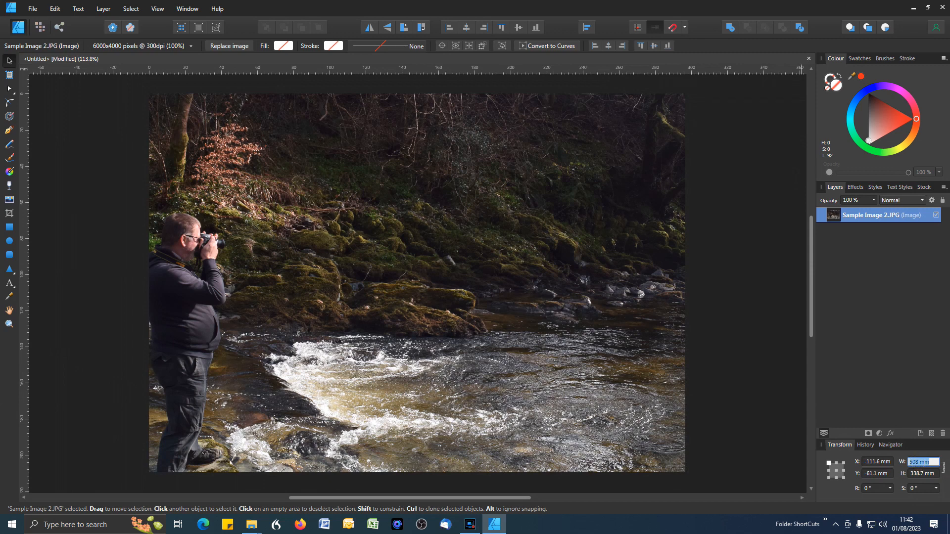
pyautogui.write('250')
pyautogui.press('Return')
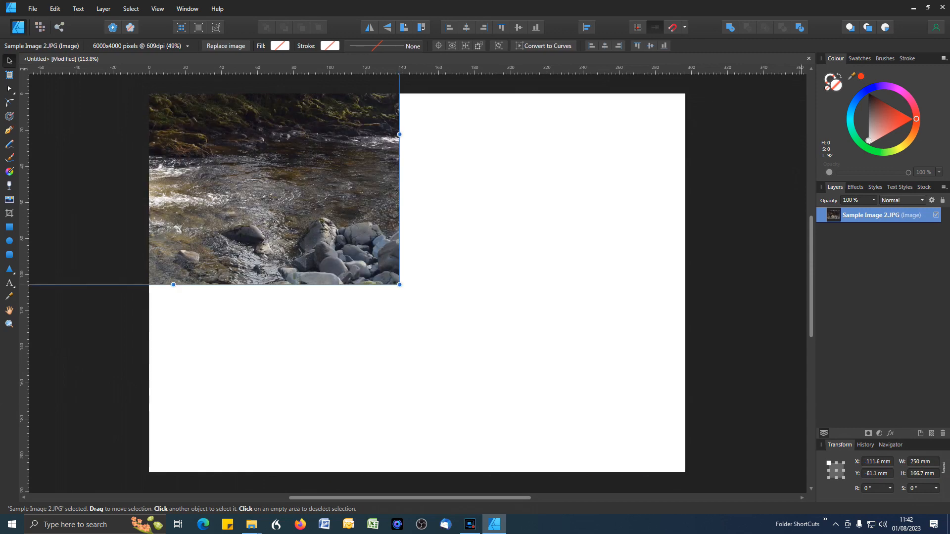
# Move the image onto the page, turn on snapping and snap it to the page's upper-left corner.
pyautogui.moveTo(243, 170); pyautogui.dragTo(443, 274)
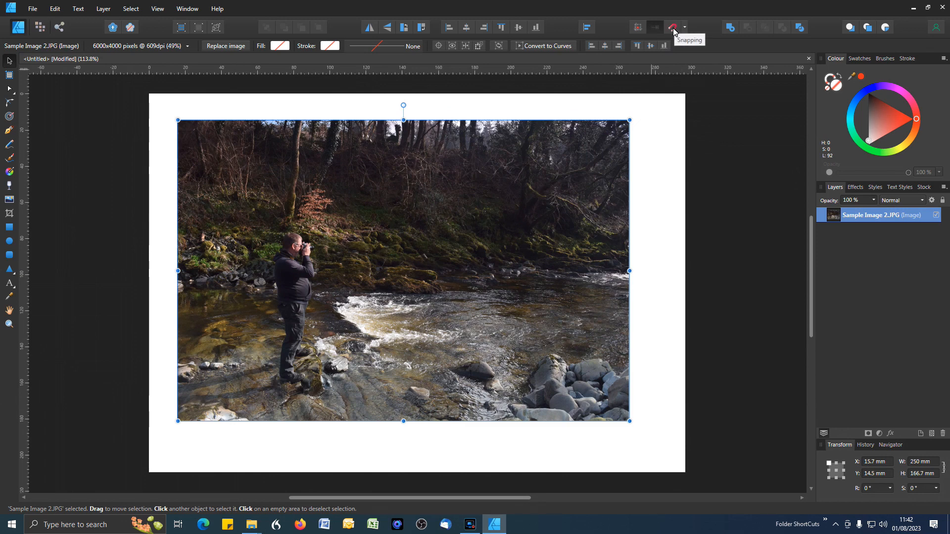
pyautogui.click(673, 29)
pyautogui.moveTo(378, 204)
pyautogui.mouseDown()
pyautogui.moveTo(351, 176)
pyautogui.moveTo(341, 180)
pyautogui.moveTo(351, 184)
pyautogui.mouseUp()
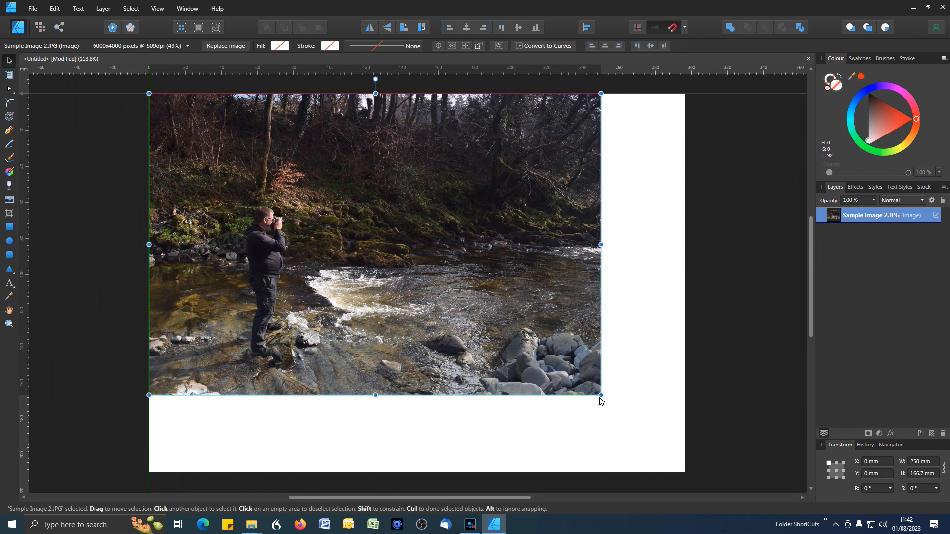
# Nudge the image down 6 mm, and snap it back to the page's upper-left corner.
pyautogui.press('Down')
pyautogui.press('Down')
pyautogui.press('Down')
pyautogui.press('Down')
pyautogui.press('Down')
pyautogui.press('Down')
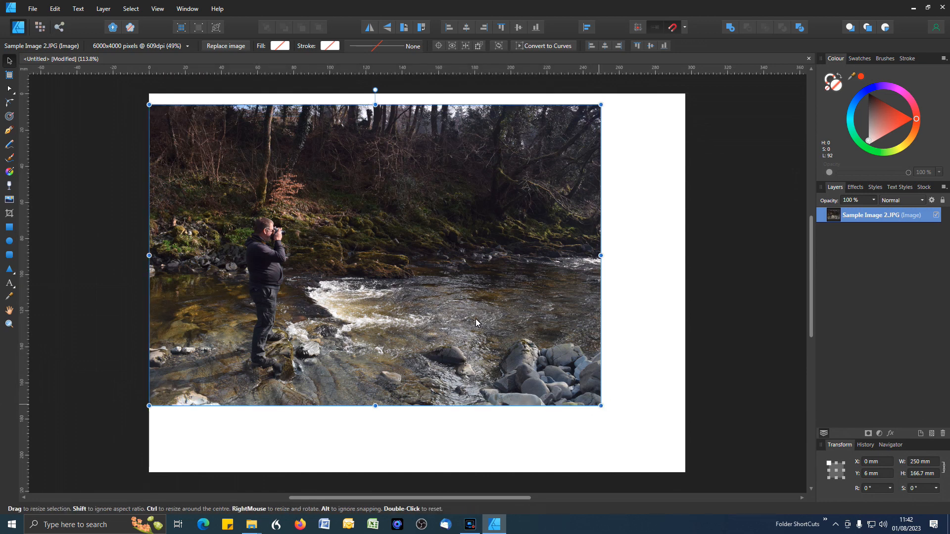
pyautogui.moveTo(430, 300); pyautogui.dragTo(432, 288)
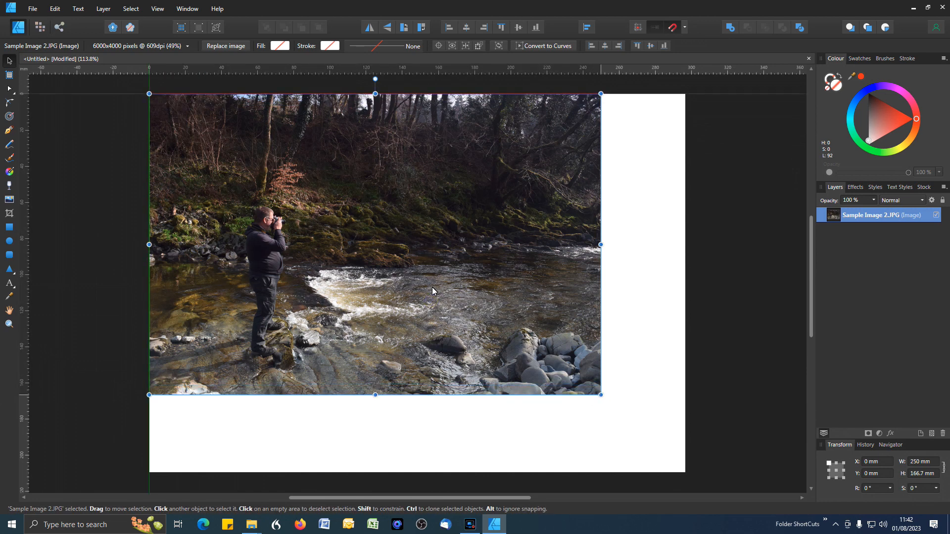
# Scale the image proportionally until it snaps to the full page width of 297 mm.
pyautogui.moveTo(601, 395); pyautogui.dragTo(691, 476)
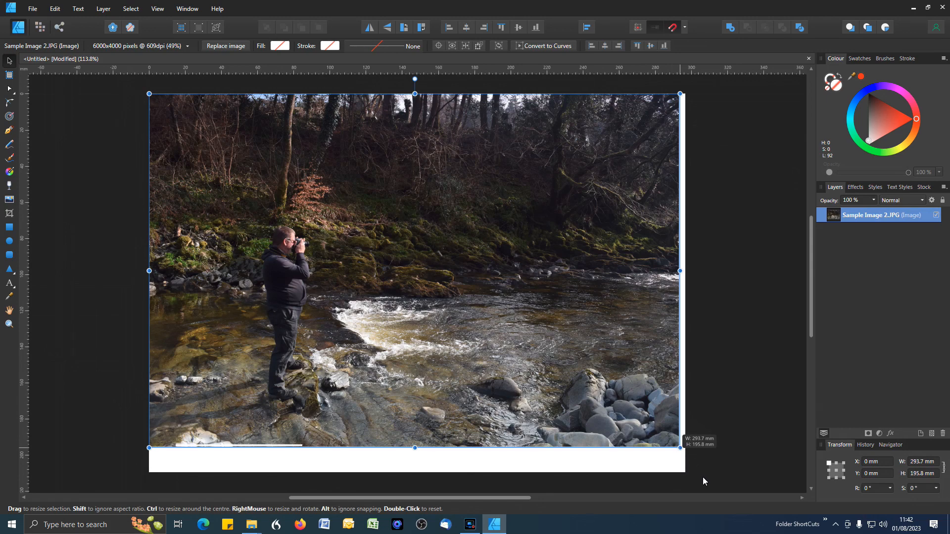
pyautogui.moveTo(697, 471); pyautogui.dragTo(684, 462)
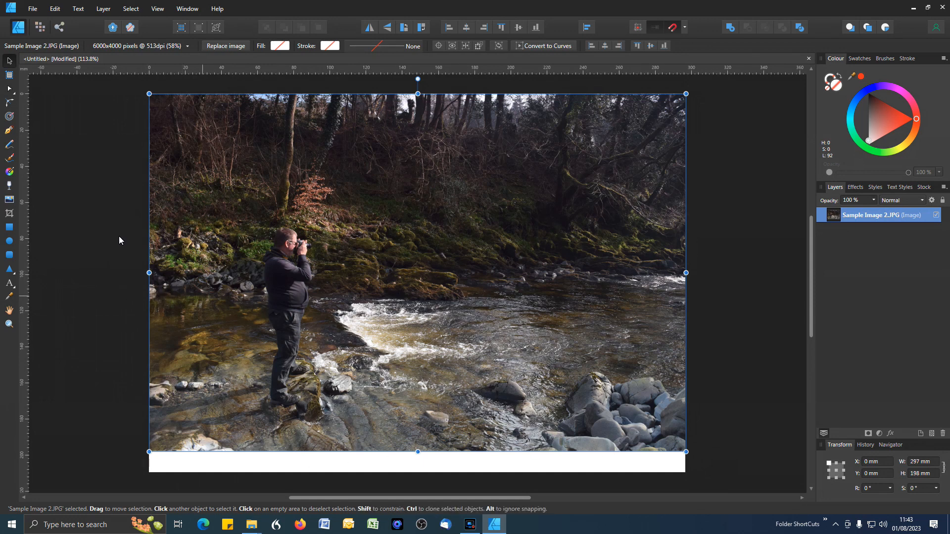
# Crop the image's left, lower and right edges to a visible area of about 283 by 192.5 mm.
pyautogui.click(10, 215)
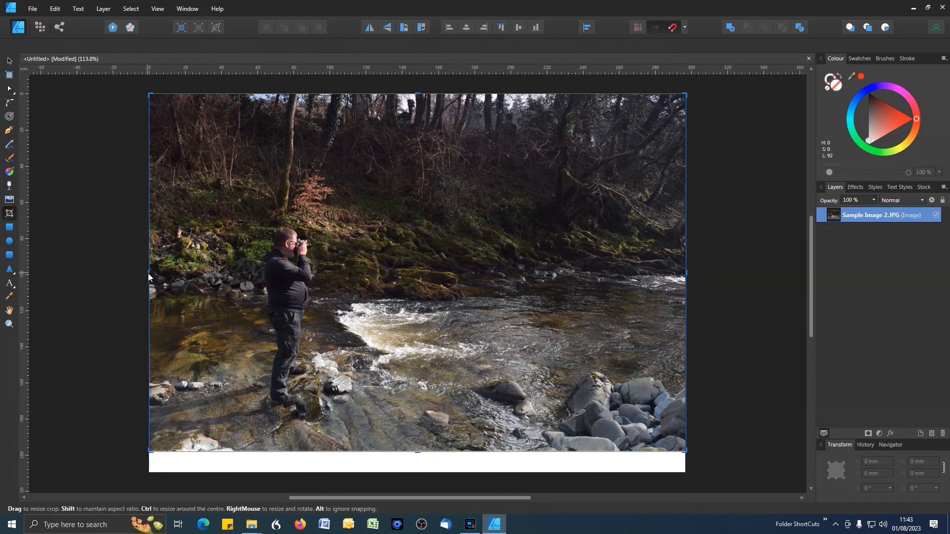
pyautogui.moveTo(148, 276); pyautogui.dragTo(169, 273)
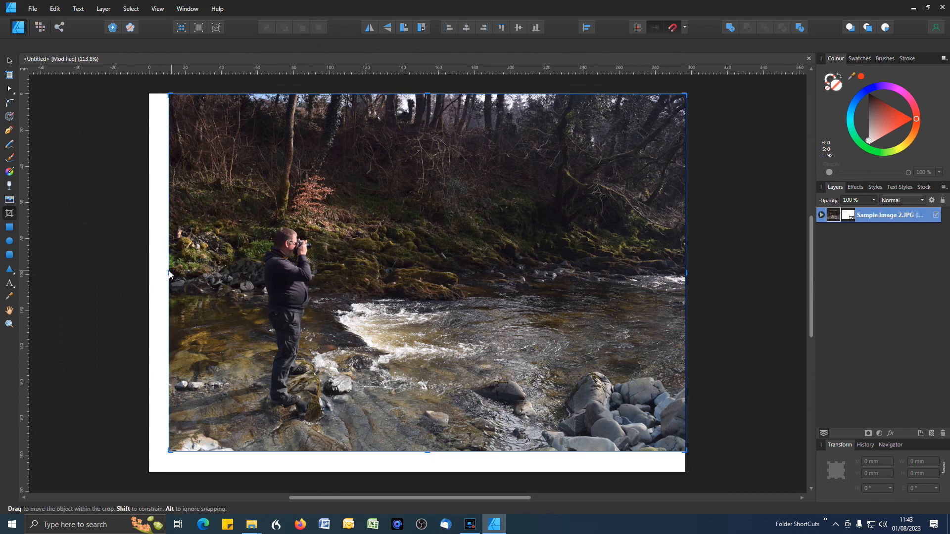
pyautogui.moveTo(168, 275)
pyautogui.mouseDown()
pyautogui.moveTo(148, 270)
pyautogui.moveTo(168, 272)
pyautogui.mouseUp()
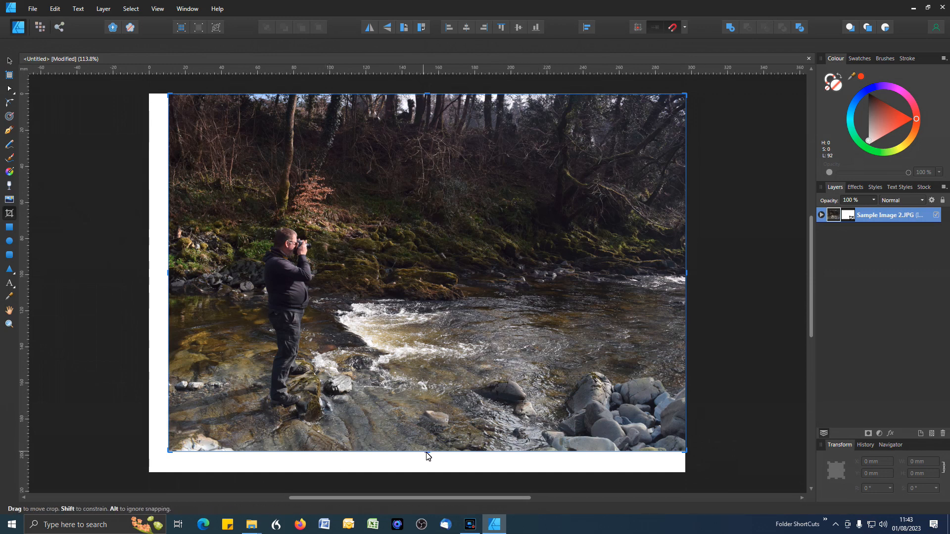
pyautogui.moveTo(427, 452); pyautogui.dragTo(428, 442)
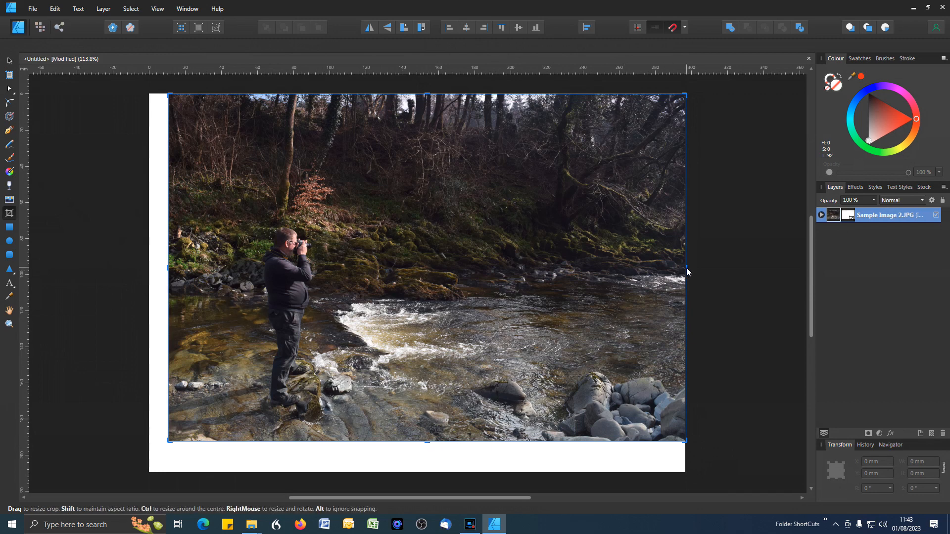
pyautogui.moveTo(685, 270); pyautogui.dragTo(681, 271)
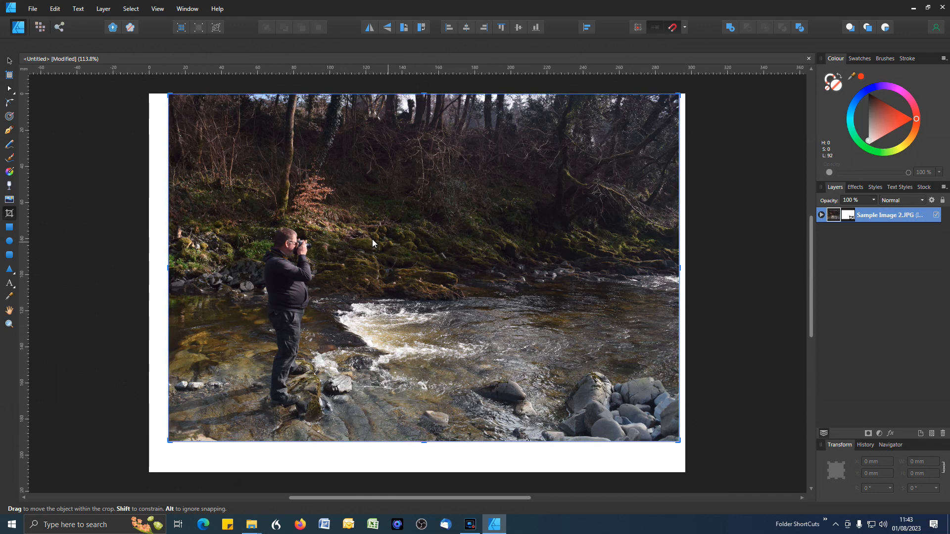
# Snap the cropped image to the page's upper-left corner and scale it proportionally to the 297 mm page width.
pyautogui.click(9, 60)
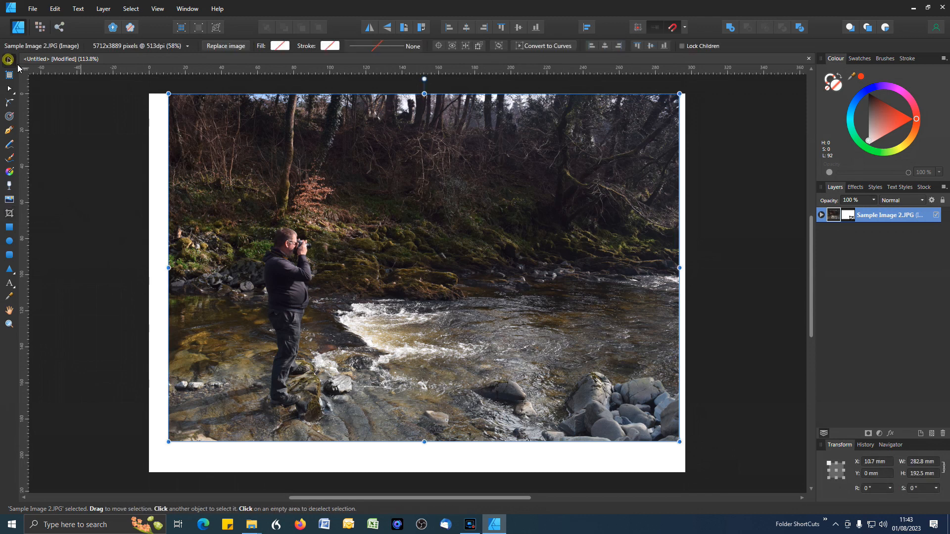
pyautogui.moveTo(247, 177); pyautogui.dragTo(230, 174)
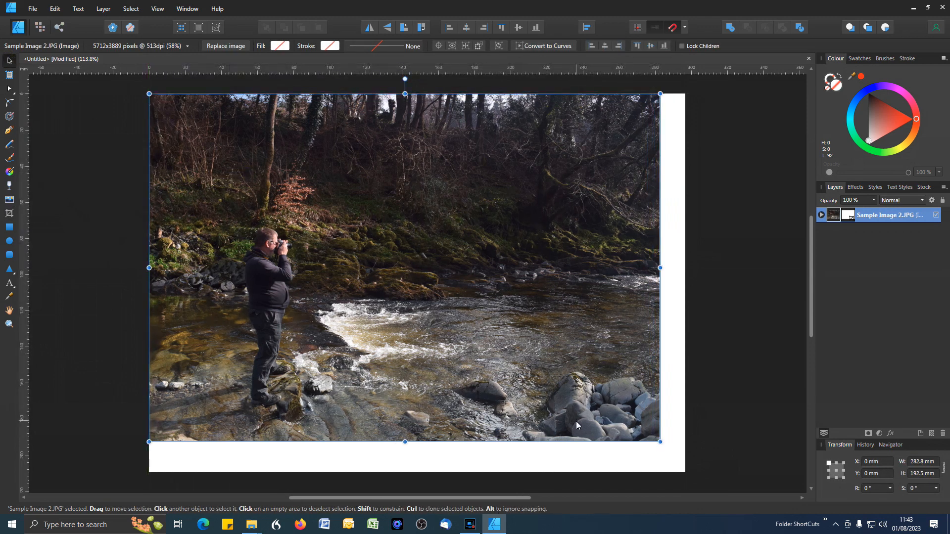
pyautogui.moveTo(664, 443); pyautogui.dragTo(682, 467)
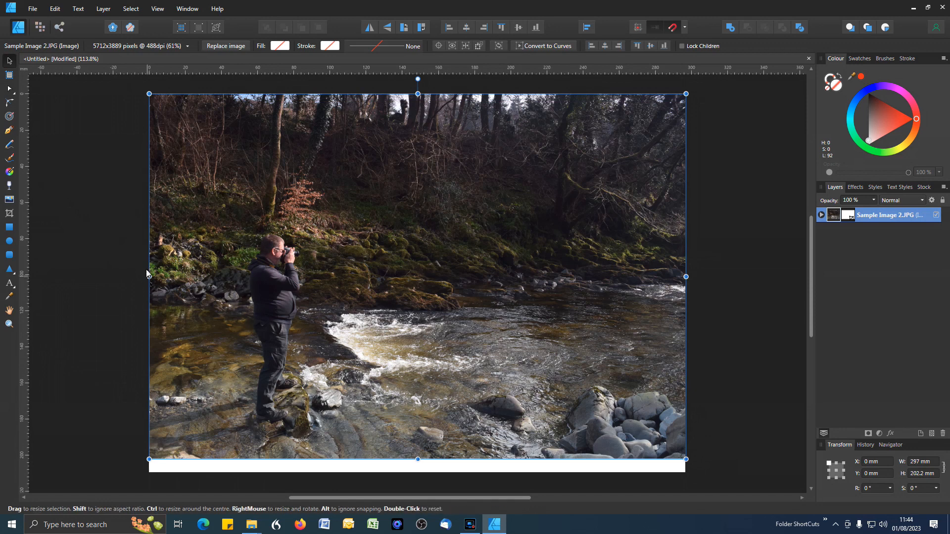
# Adjust the crop by trimming the right side and extending the lower edge, to about 293 by 207 mm.
pyautogui.click(9, 213)
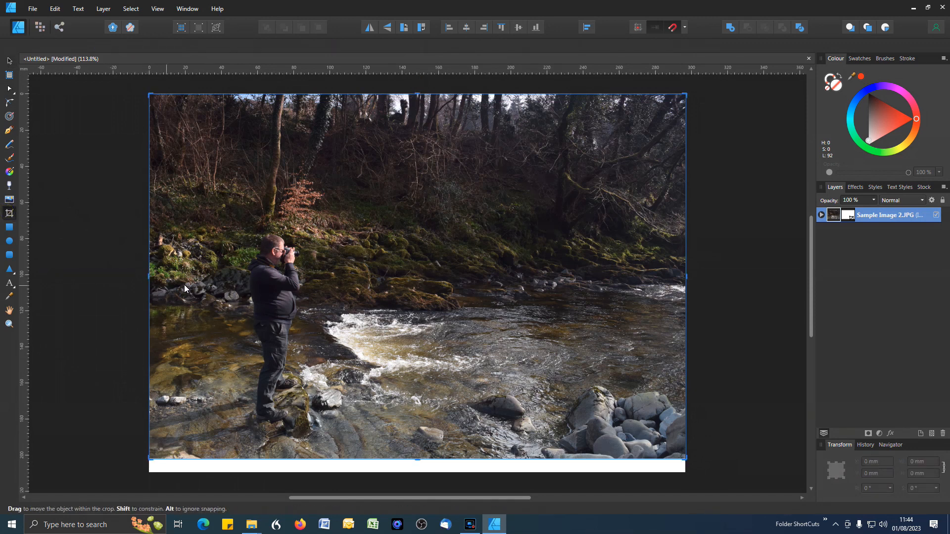
pyautogui.moveTo(686, 281); pyautogui.dragTo(672, 280)
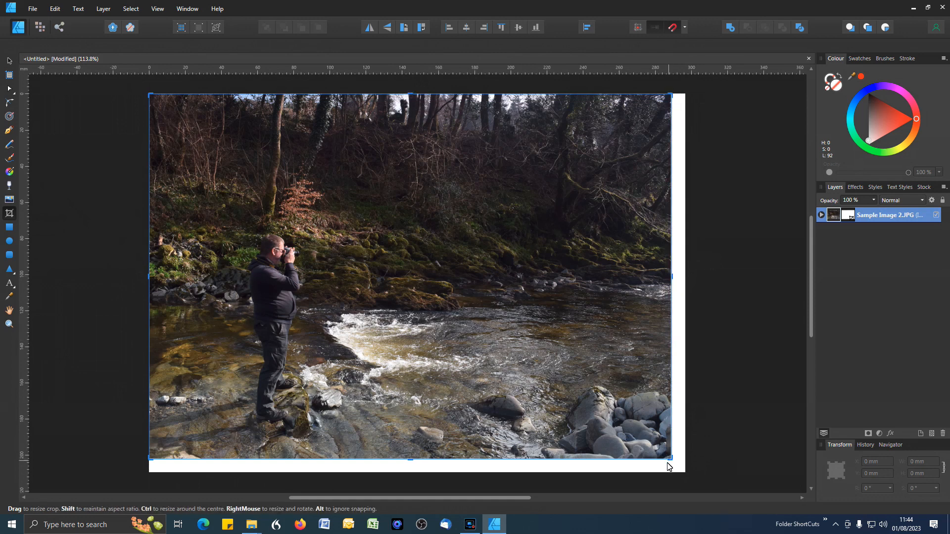
pyautogui.moveTo(672, 461); pyautogui.dragTo(680, 470)
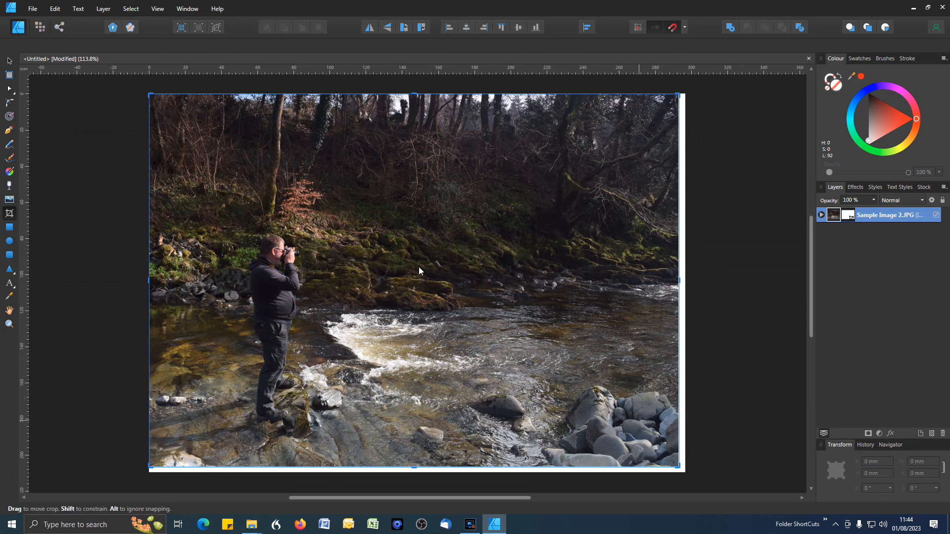
# Scale the recropped image proportionally to 297 mm wide and align it with the page's upper edge.
pyautogui.press('v')
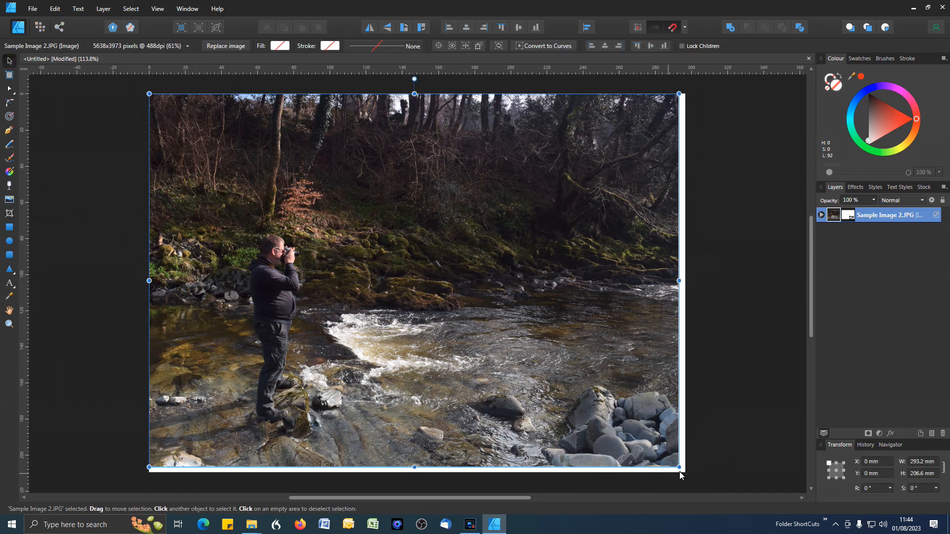
pyautogui.moveTo(679, 466); pyautogui.dragTo(686, 475)
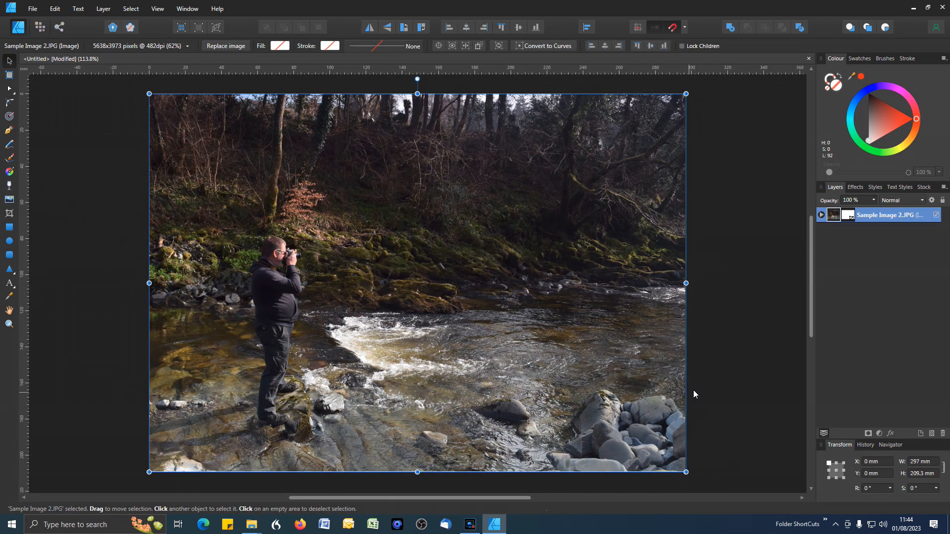
pyautogui.click(705, 387)
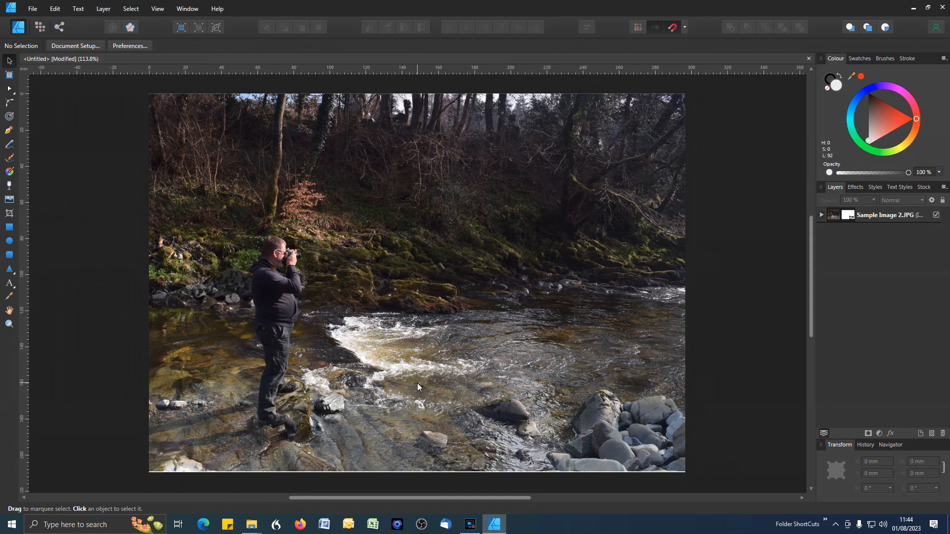
pyautogui.click(399, 407)
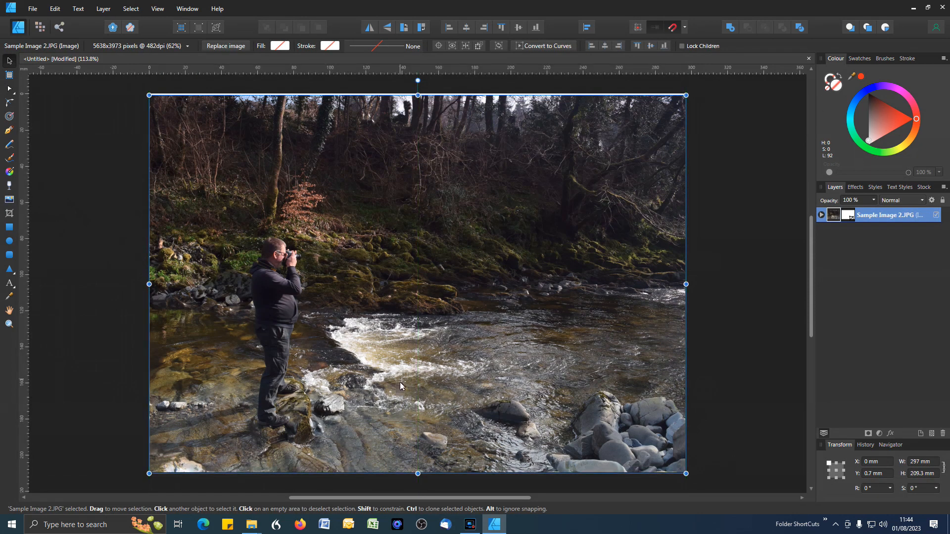
pyautogui.moveTo(402, 385); pyautogui.dragTo(399, 388)
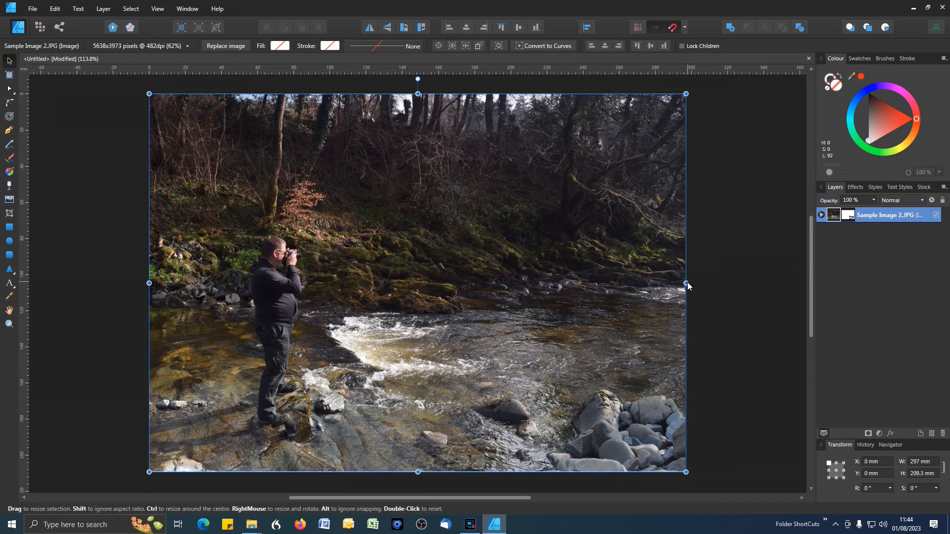
# Try squeezing the image out of proportion from its right and upper edges, and return it to full size.
pyautogui.moveTo(686, 283); pyautogui.dragTo(434, 288)
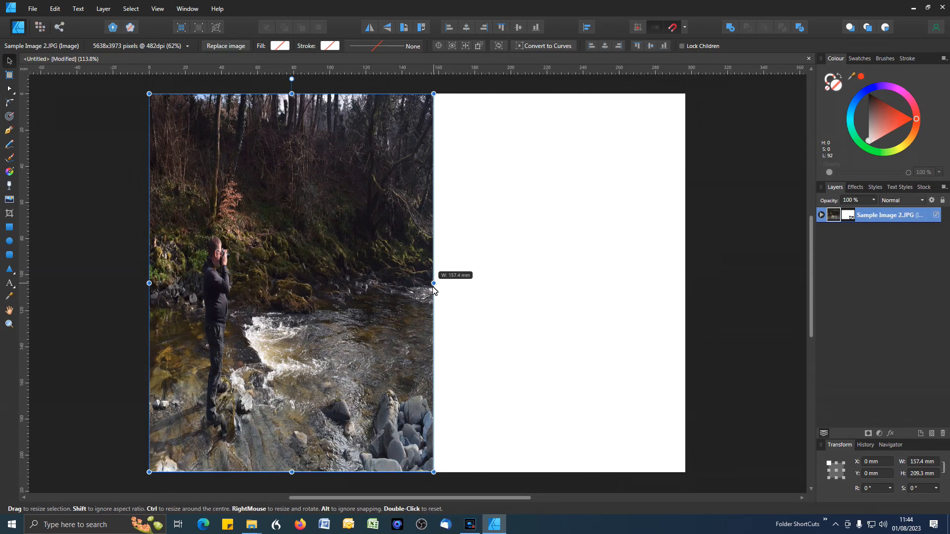
pyautogui.moveTo(434, 287); pyautogui.dragTo(687, 289)
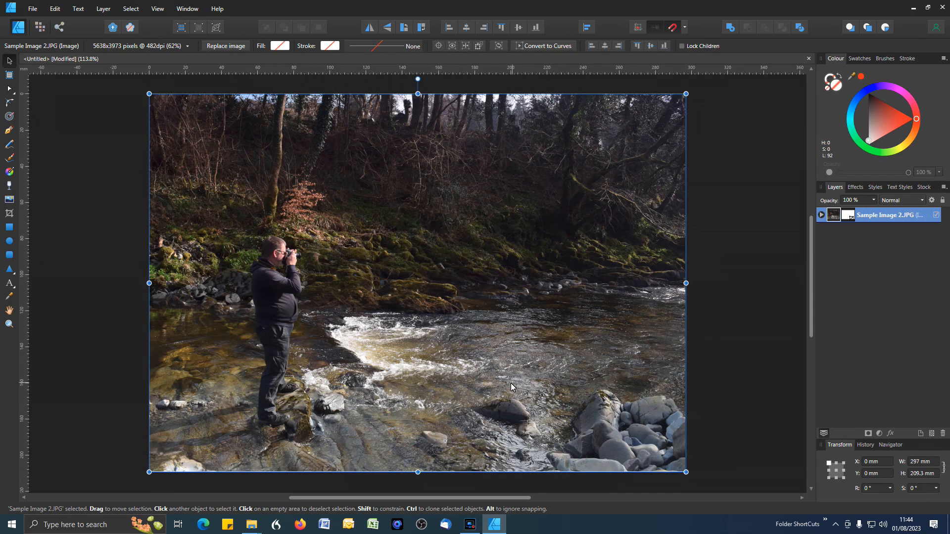
pyautogui.moveTo(418, 94); pyautogui.dragTo(406, 278)
# Stretch the image's lower edge to the page boundary, making it 210 mm high.
pyautogui.scroll(-5, 574, 319)
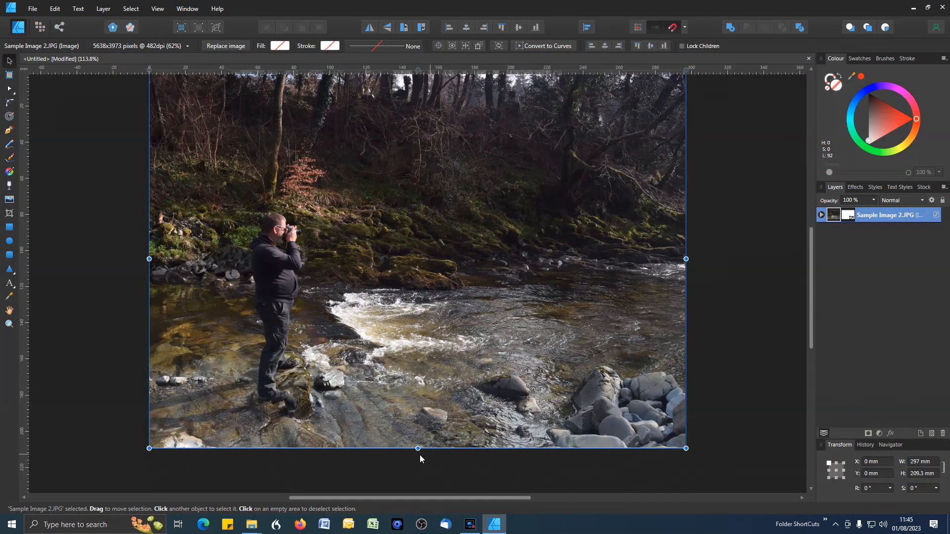
pyautogui.moveTo(417, 448); pyautogui.dragTo(417, 449)
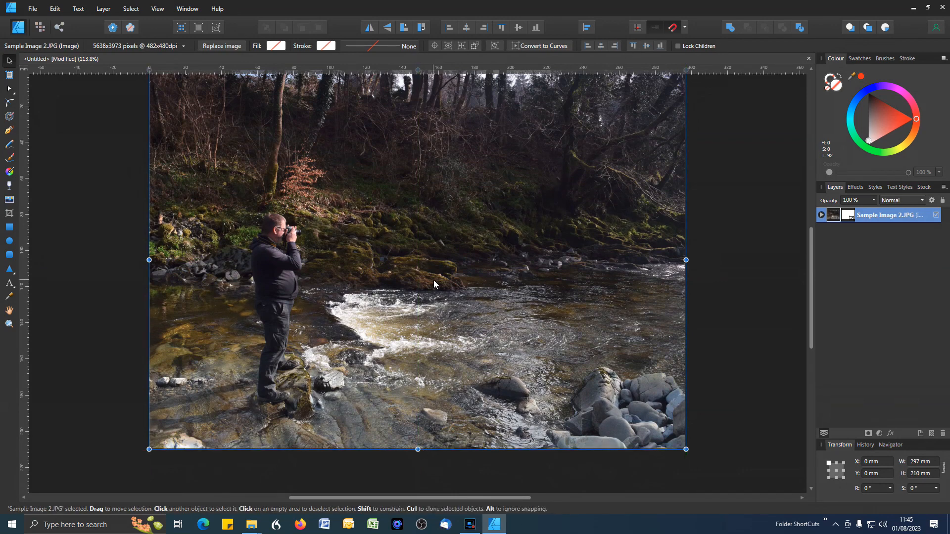
pyautogui.scroll(1, 434, 281)
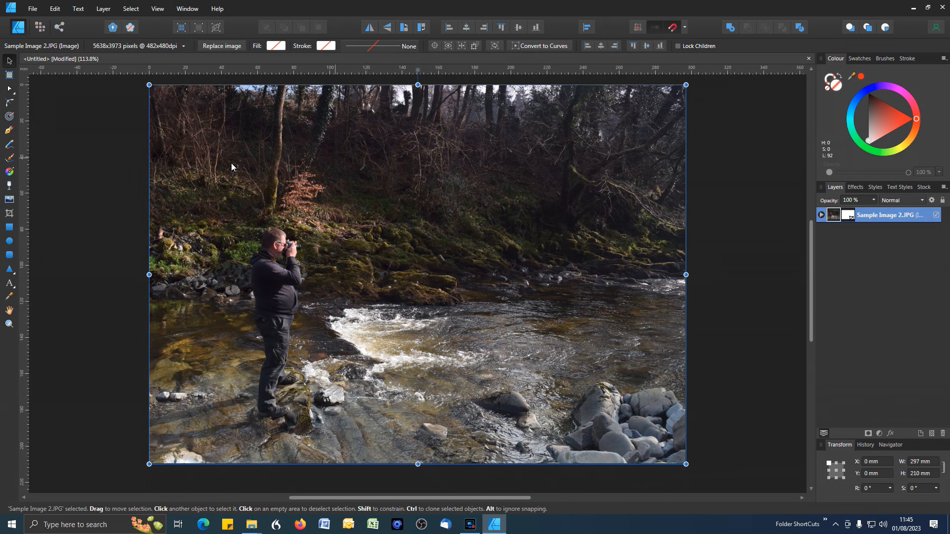
# Switch to the Pixel Persona and hide the Assets panel.
pyautogui.click(41, 28)
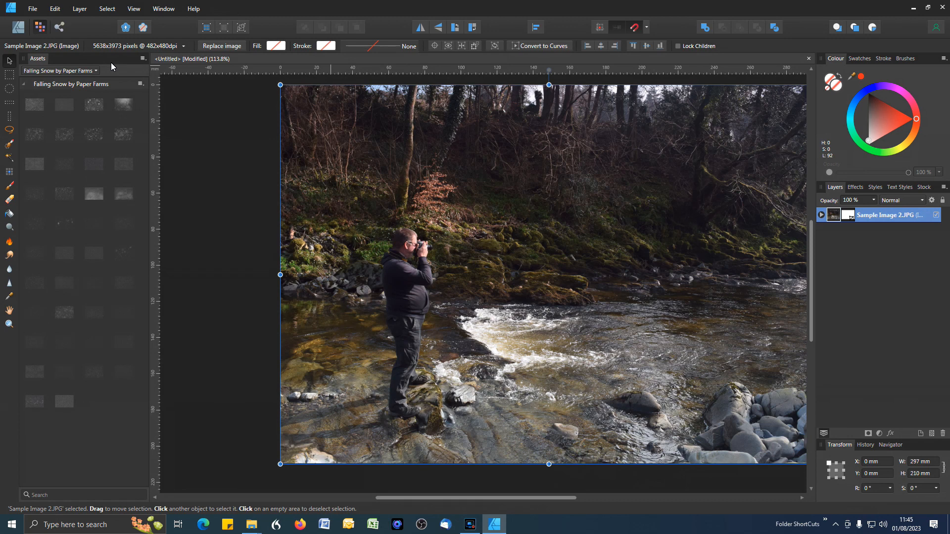
pyautogui.click(136, 10)
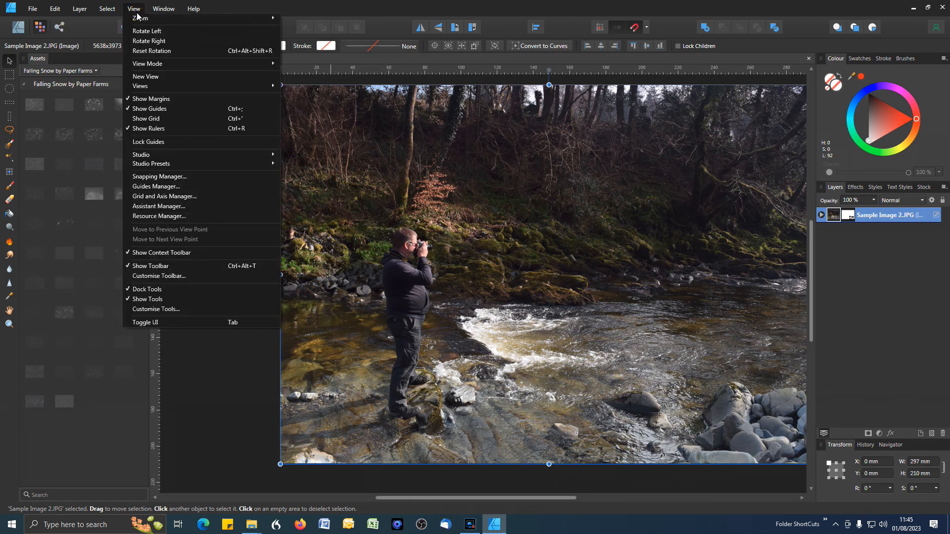
pyautogui.moveTo(150, 158)
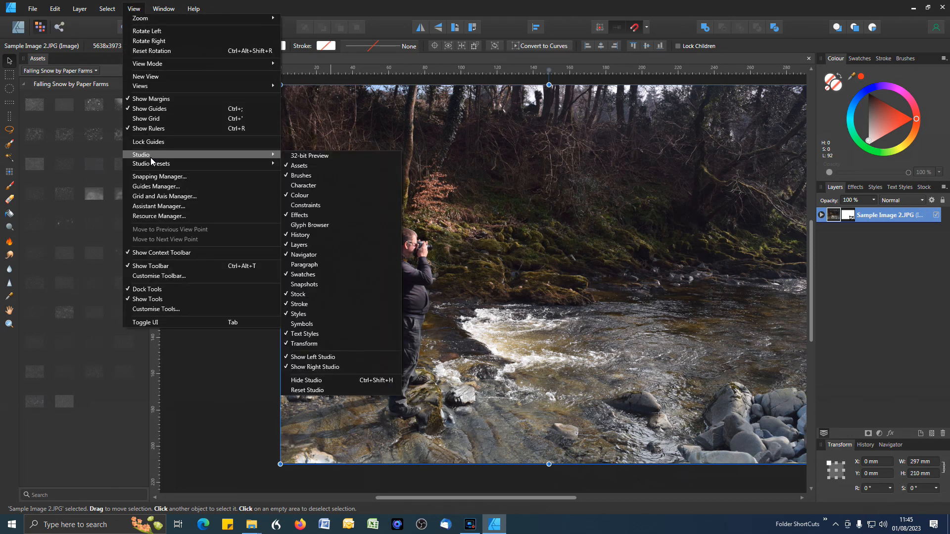
pyautogui.click(304, 168)
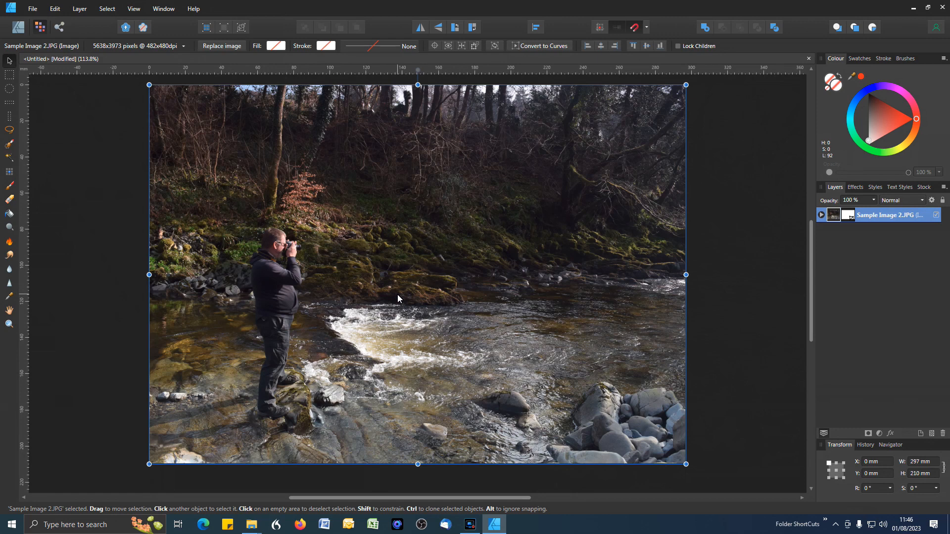
# Duplicate the Sample Image 2.JPG layer and add a Brightness and Contrast adjustment to the upper copy.
pyautogui.rightClick(877, 216)
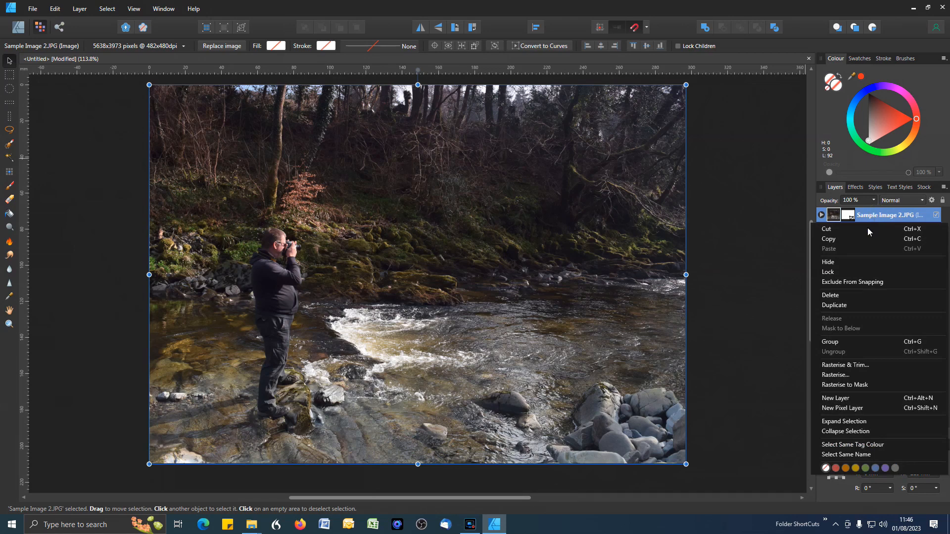
pyautogui.click(844, 304)
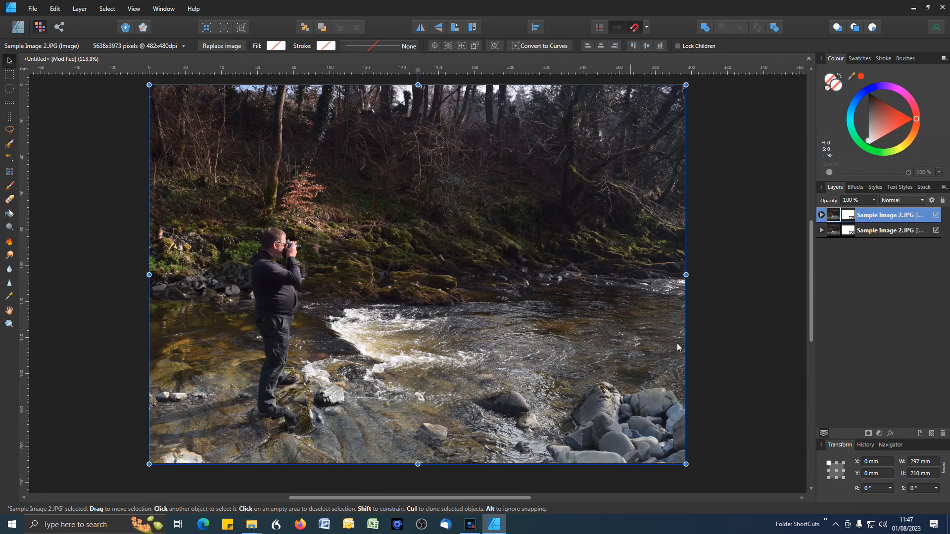
pyautogui.click(879, 433)
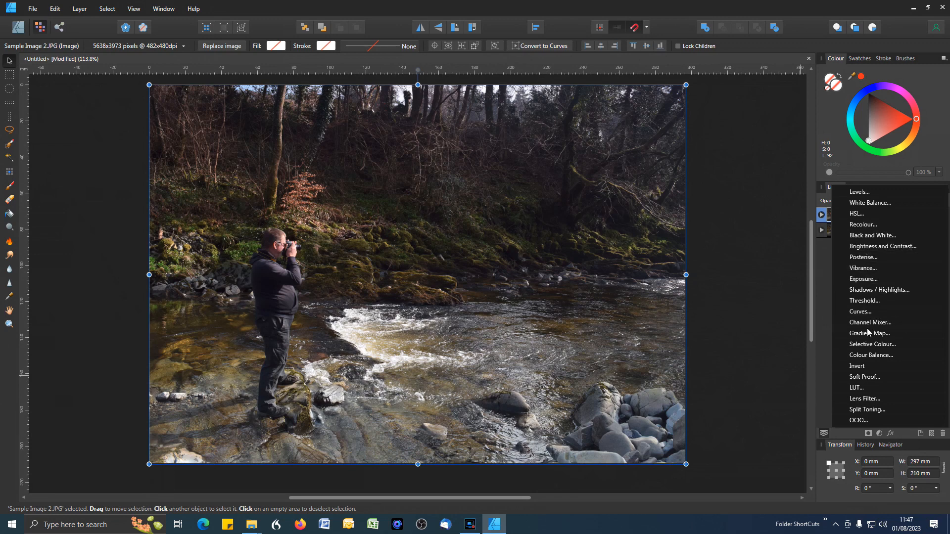
pyautogui.click(868, 246)
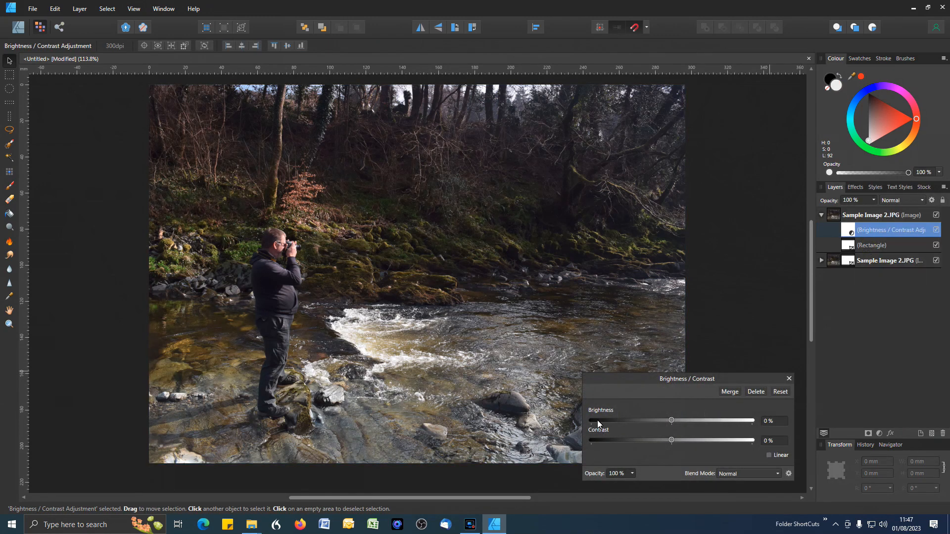
pyautogui.moveTo(683, 365); pyautogui.dragTo(683, 372)
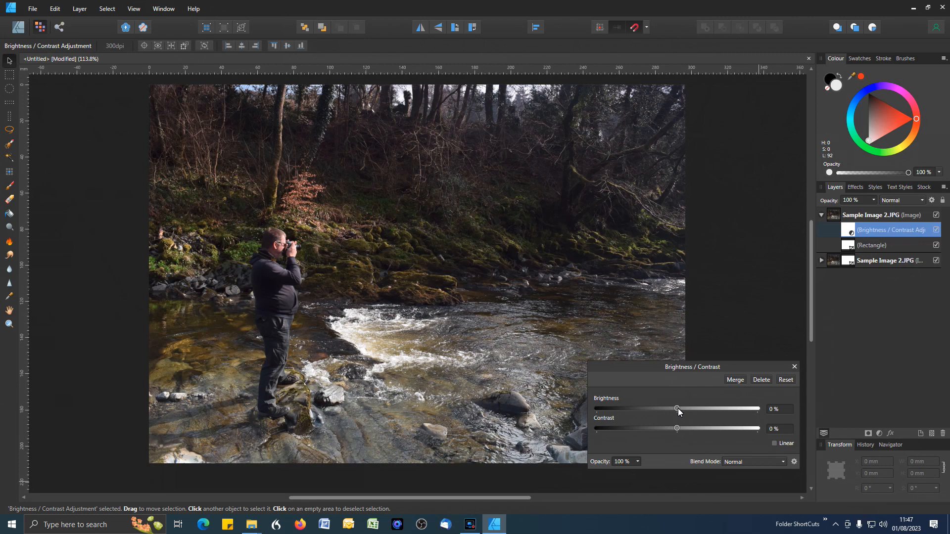
# Try the brightness and the contrast at -100 % and 100 %, returning each to 0 %.
pyautogui.moveTo(677, 408); pyautogui.dragTo(592, 409)
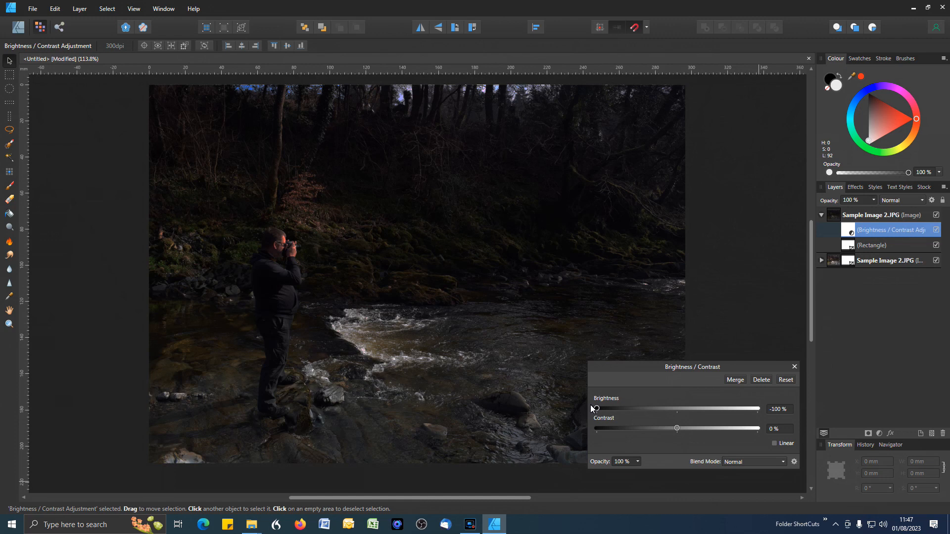
pyautogui.moveTo(592, 409); pyautogui.dragTo(764, 407)
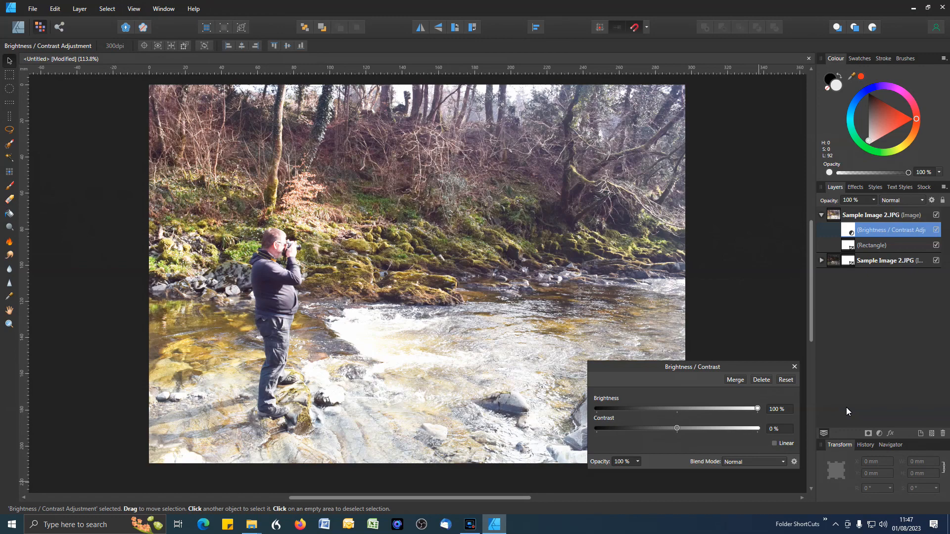
pyautogui.moveTo(756, 408); pyautogui.dragTo(672, 417)
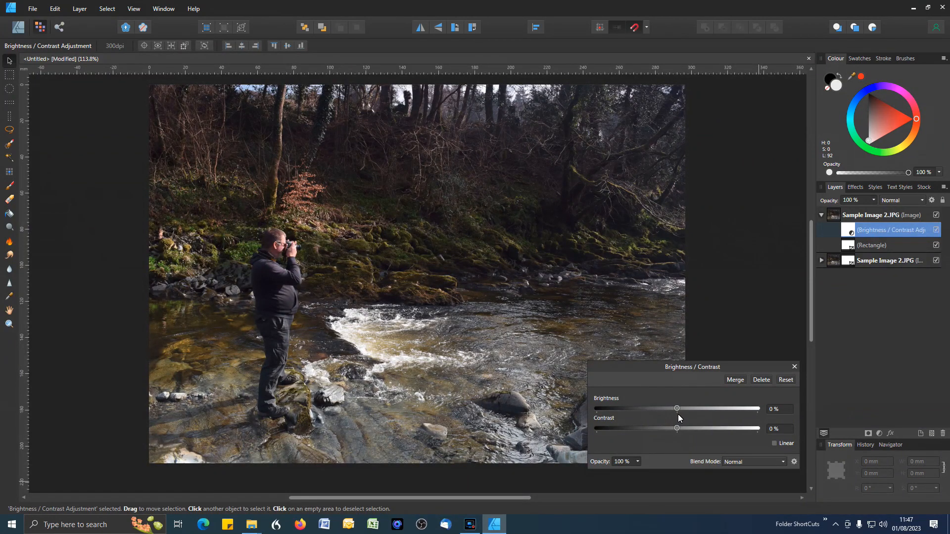
pyautogui.moveTo(677, 430); pyautogui.dragTo(588, 433)
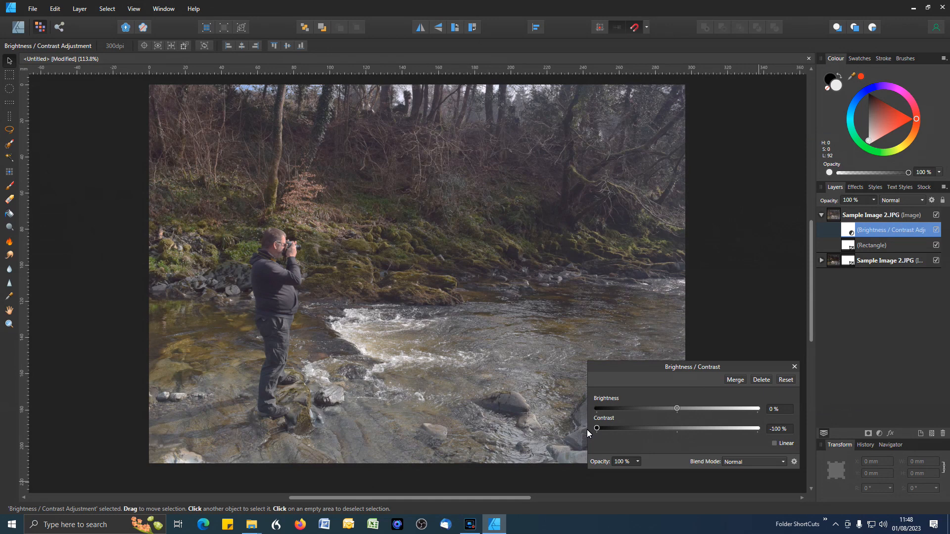
pyautogui.moveTo(597, 429); pyautogui.dragTo(777, 429)
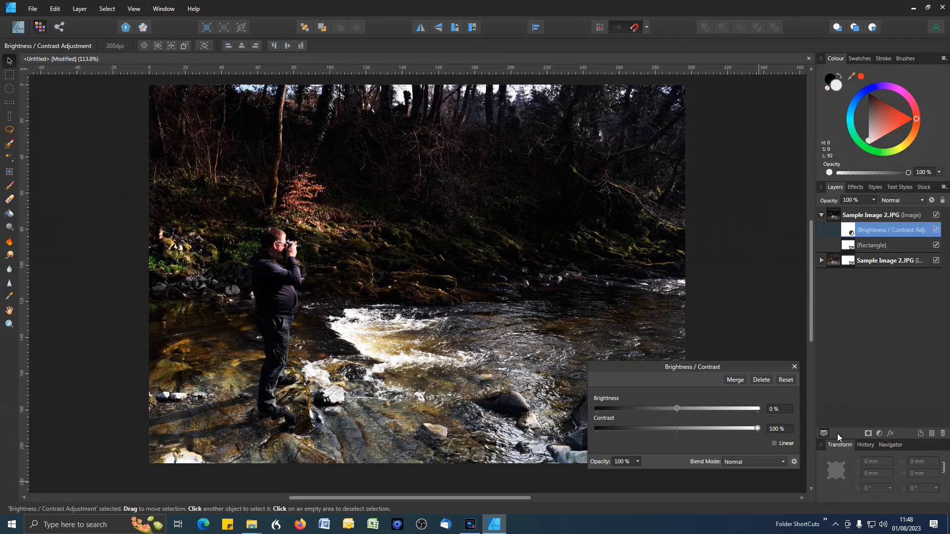
pyautogui.moveTo(755, 437); pyautogui.dragTo(676, 437)
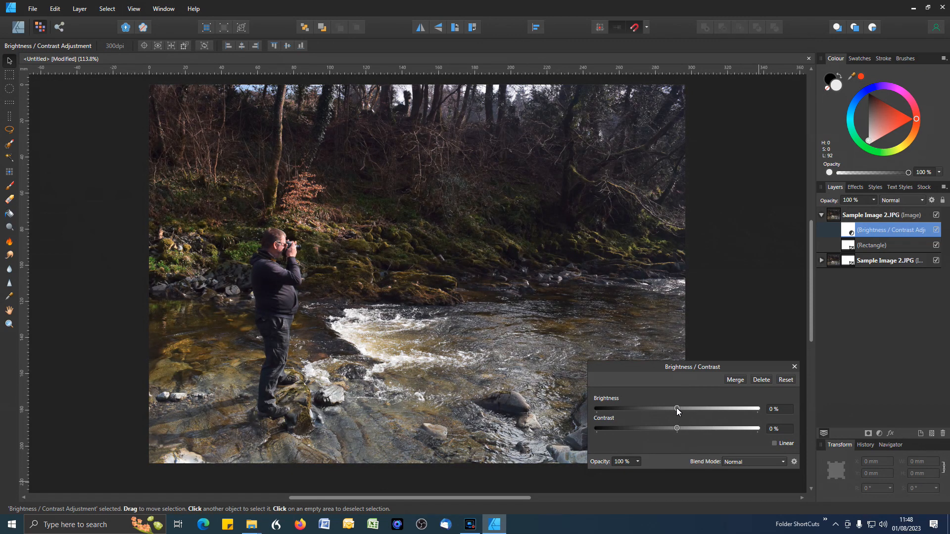
# Set the adjustment's brightness to 60 % and contrast to 15 %, and close its settings.
pyautogui.moveTo(677, 407); pyautogui.dragTo(726, 408)
pyautogui.moveTo(677, 429)
pyautogui.mouseDown()
pyautogui.moveTo(603, 430)
pyautogui.moveTo(699, 431)
pyautogui.moveTo(688, 429)
pyautogui.mouseUp()
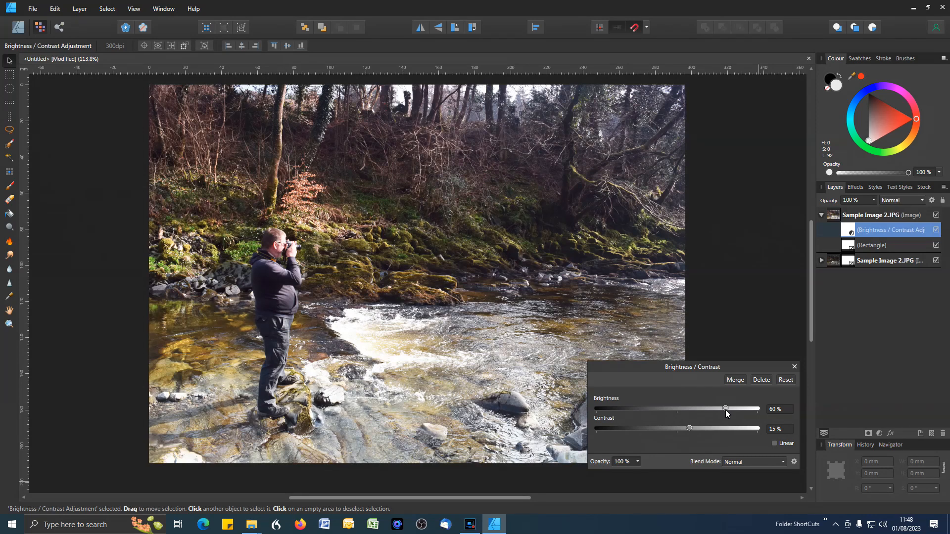
pyautogui.click(795, 366)
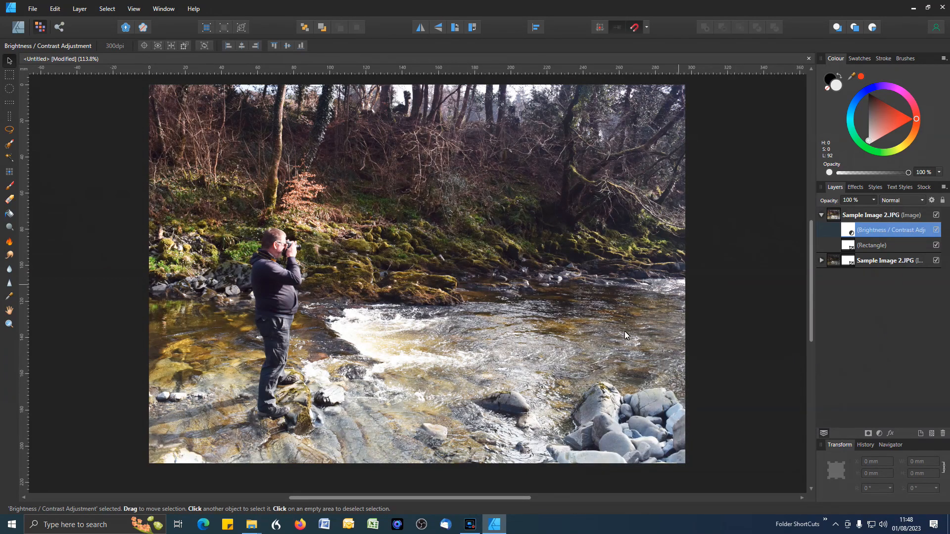
# Reopen the Brightness / Contrast adjustment's settings from its layer, and close them without changes.
pyautogui.doubleClick(869, 231)
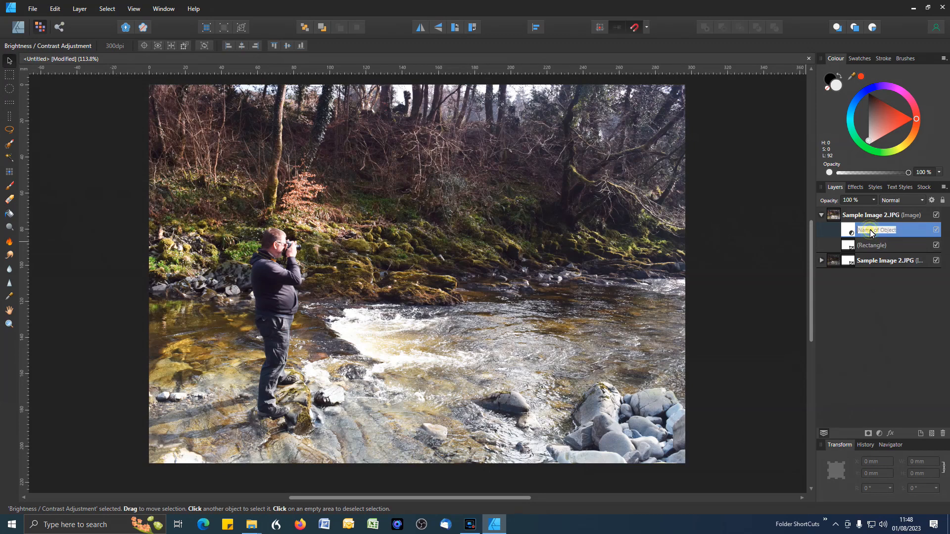
pyautogui.doubleClick(845, 233)
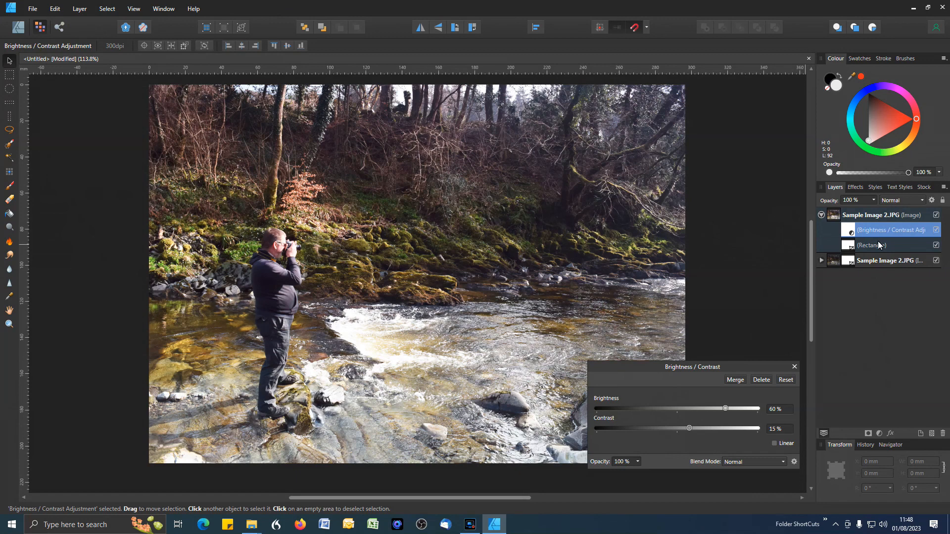
pyautogui.click(792, 368)
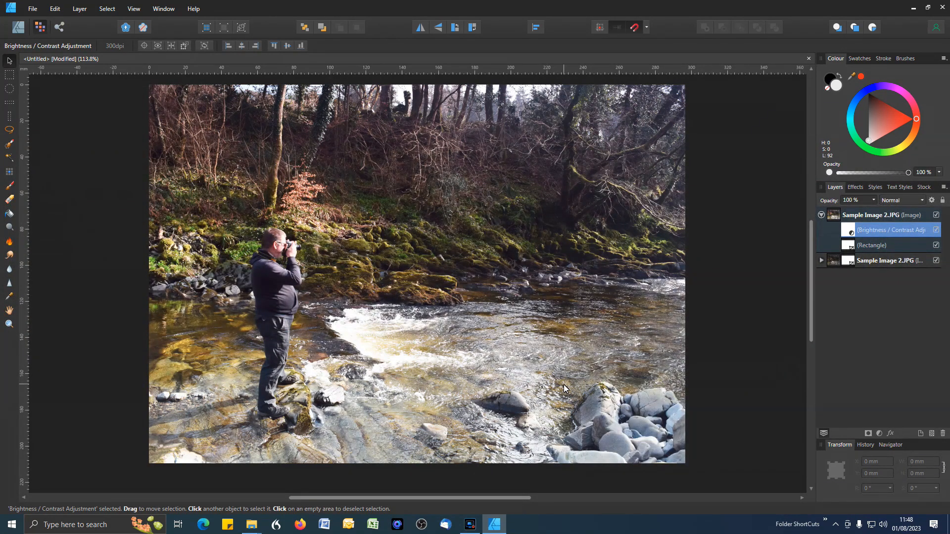
# Add an HSL adjustment above the image, try extreme hue shifts, and set the hue shift to -14.8°.
pyautogui.click(879, 434)
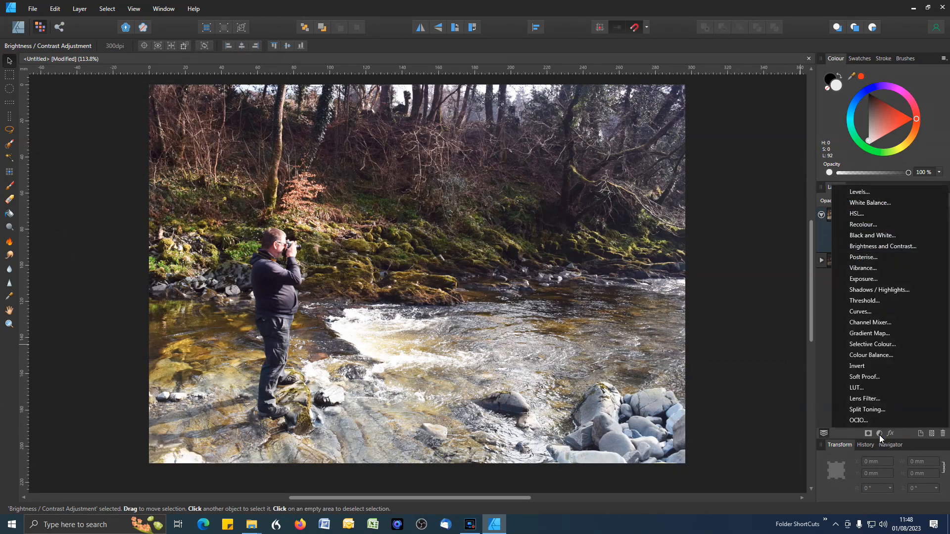
pyautogui.click(865, 212)
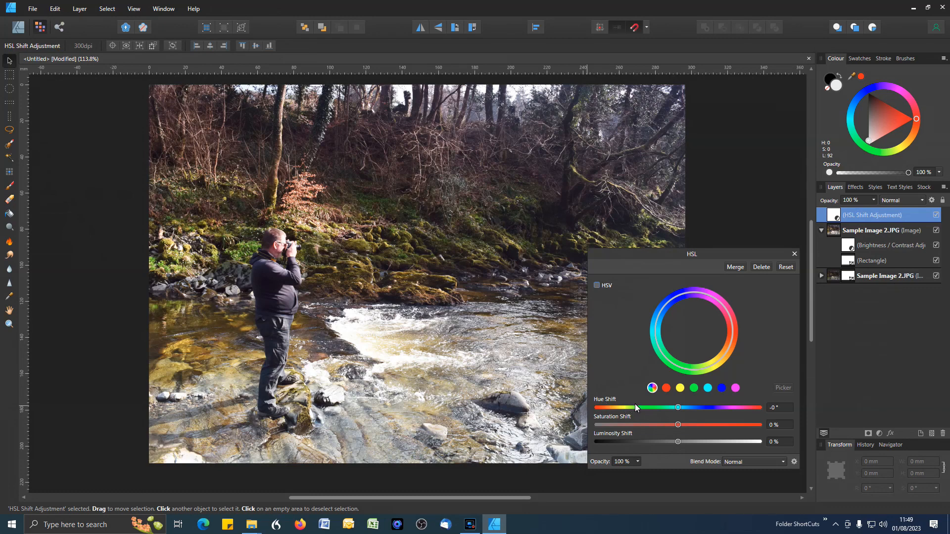
pyautogui.moveTo(680, 411); pyautogui.dragTo(788, 435)
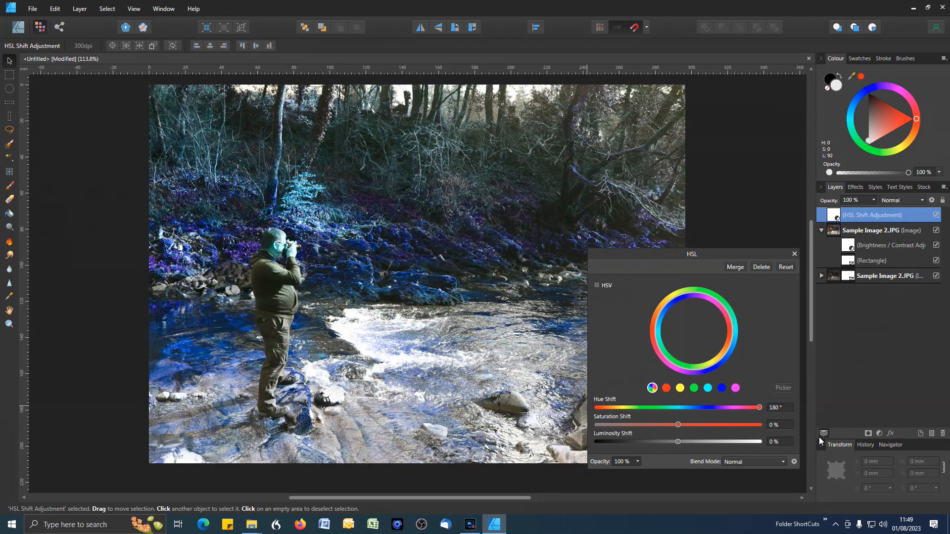
pyautogui.moveTo(753, 435); pyautogui.dragTo(592, 435)
pyautogui.moveTo(684, 414); pyautogui.dragTo(672, 414)
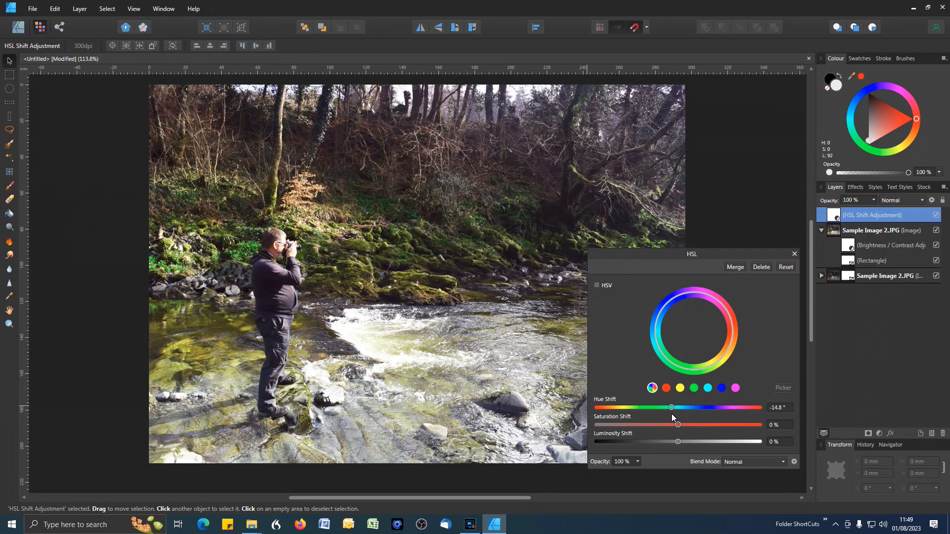
# Set the HSL saturation shift to 20 % and the luminosity shift to 0 %, and close the settings.
pyautogui.moveTo(678, 425); pyautogui.dragTo(823, 445)
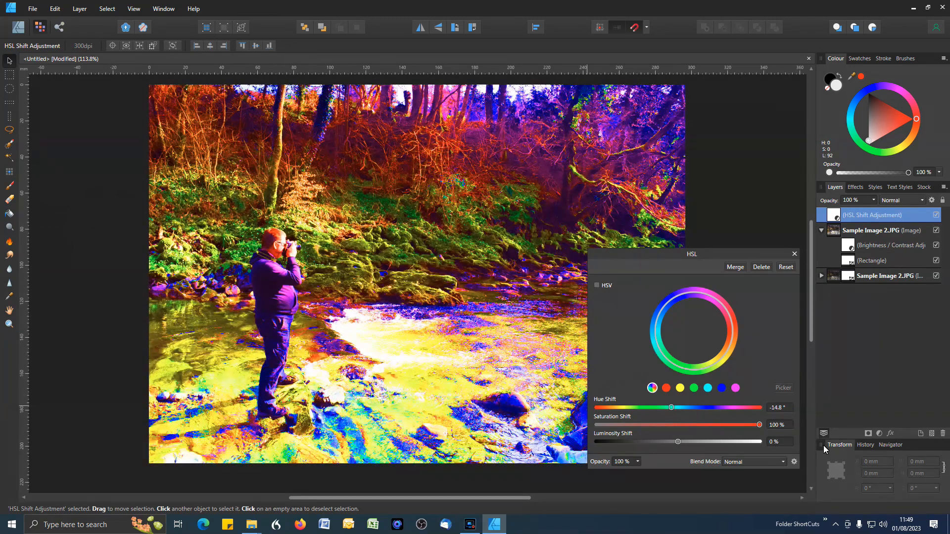
pyautogui.moveTo(823, 445); pyautogui.dragTo(702, 433)
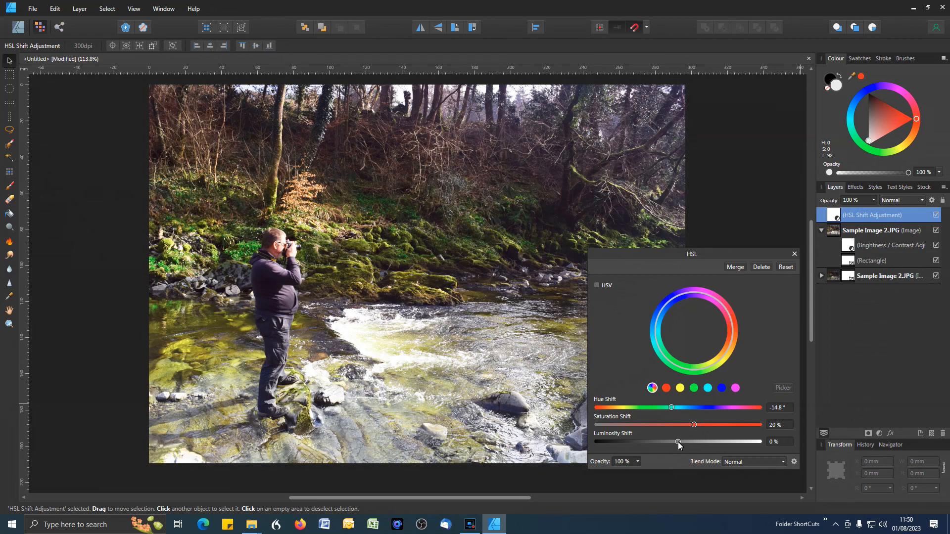
pyautogui.moveTo(678, 441)
pyautogui.mouseDown()
pyautogui.moveTo(584, 442)
pyautogui.moveTo(785, 452)
pyautogui.moveTo(673, 452)
pyautogui.moveTo(686, 447)
pyautogui.mouseUp()
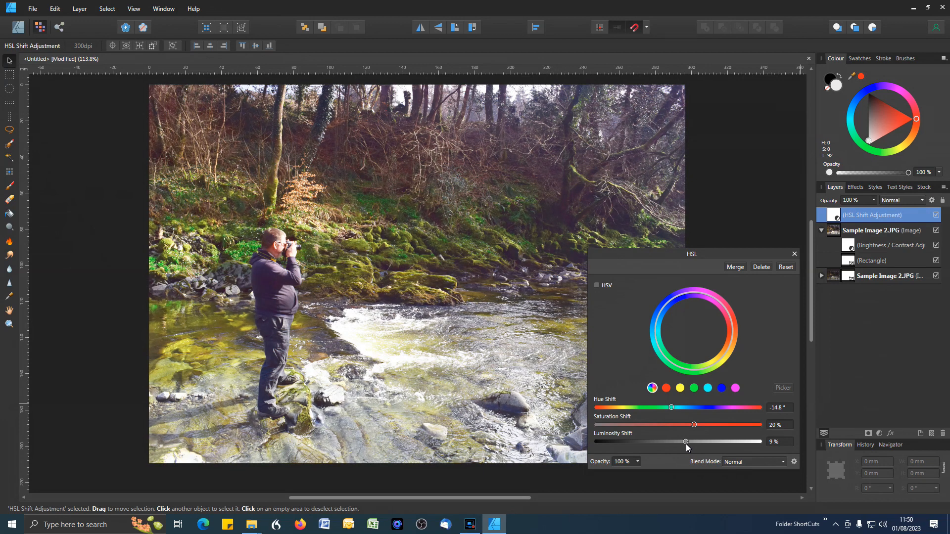
pyautogui.moveTo(686, 444)
pyautogui.mouseDown()
pyautogui.moveTo(671, 450)
pyautogui.moveTo(679, 448)
pyautogui.mouseUp()
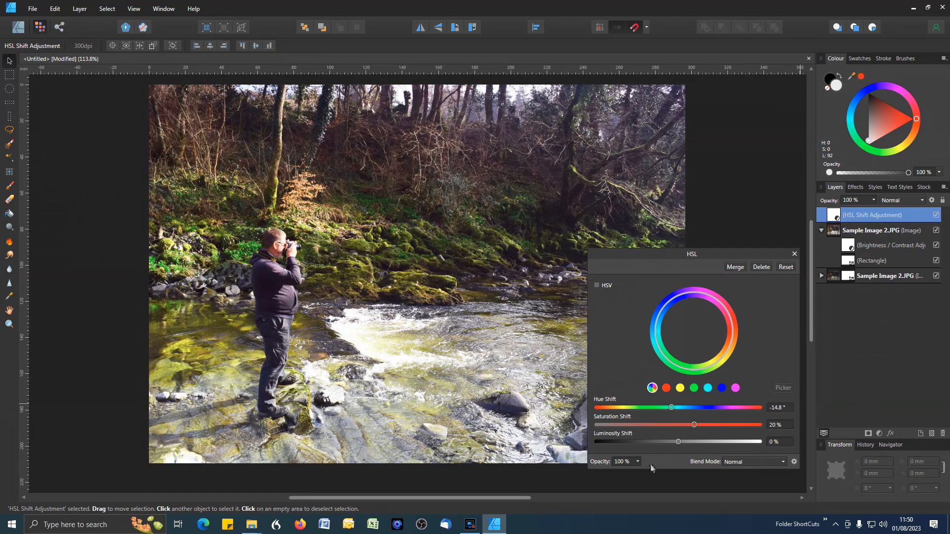
pyautogui.click(793, 254)
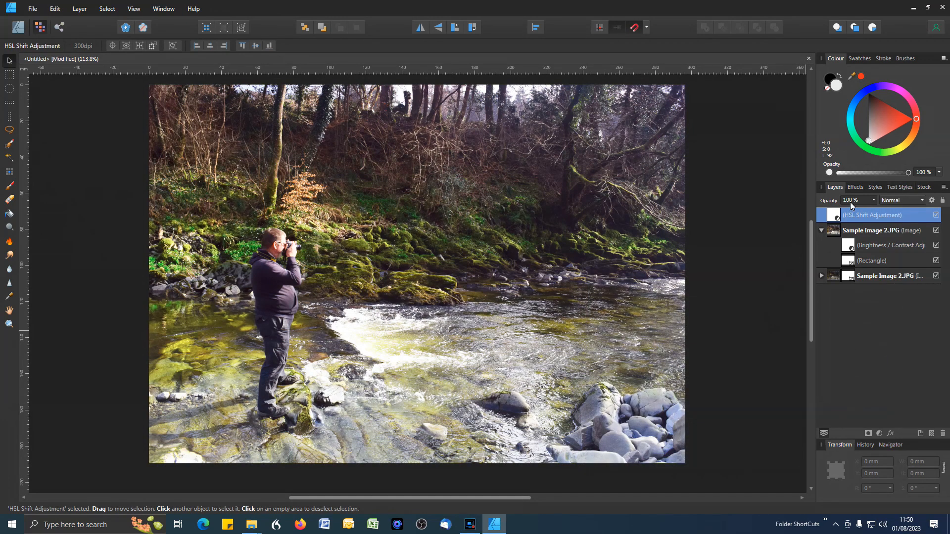
# Compare the edit with the original by hiding and reshowing the HSL adjustment and the upper image with its sublayers.
pyautogui.moveTo(858, 214); pyautogui.dragTo(862, 264)
pyautogui.keyDown('shift'); pyautogui.click(878, 260); pyautogui.keyUp('shift')
pyautogui.click(936, 260)
pyautogui.click(936, 245)
pyautogui.click(936, 230)
pyautogui.click(936, 215)
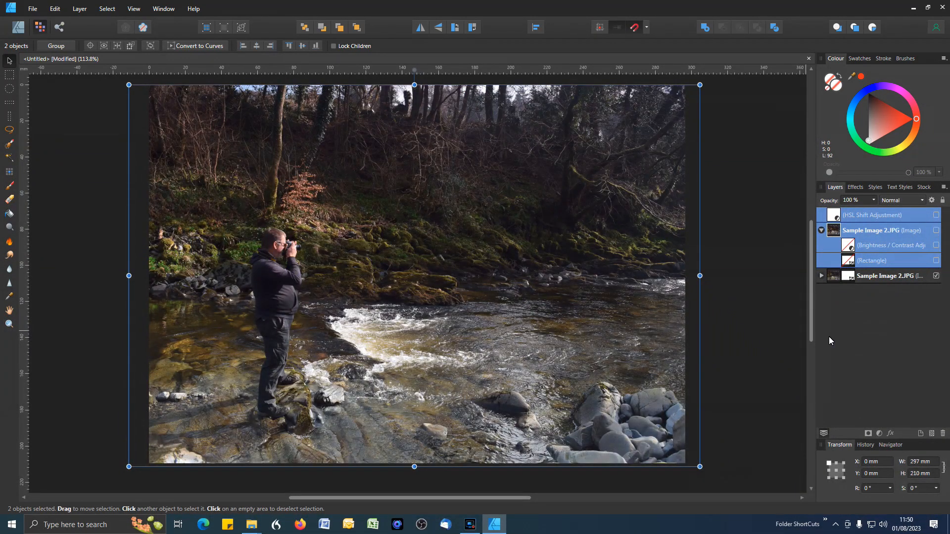
pyautogui.click(936, 215)
pyautogui.click(936, 245)
pyautogui.click(936, 261)
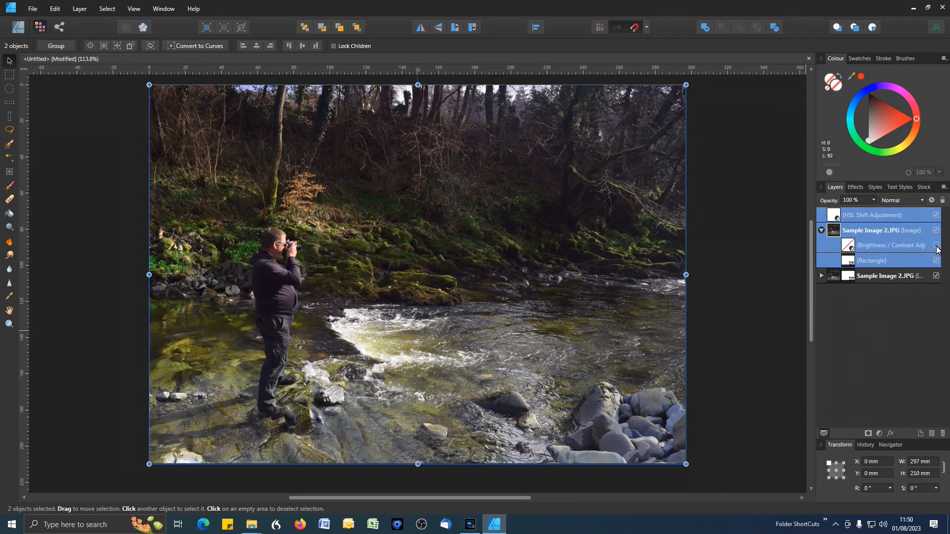
pyautogui.click(936, 245)
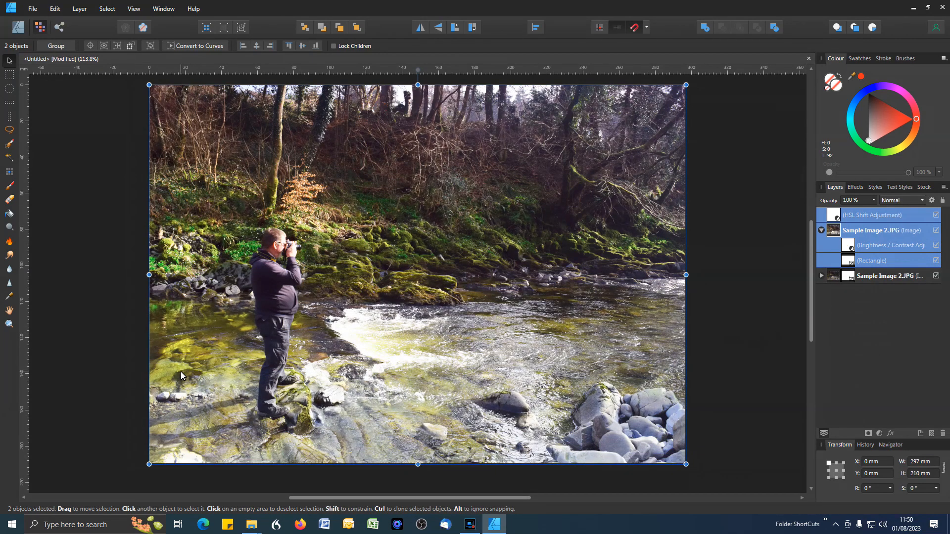
# On the upper Sample Image 2.JPG layer, lighten the riverbank beneath the right-hand tree with a 194 px Dodge brush.
pyautogui.click(10, 228)
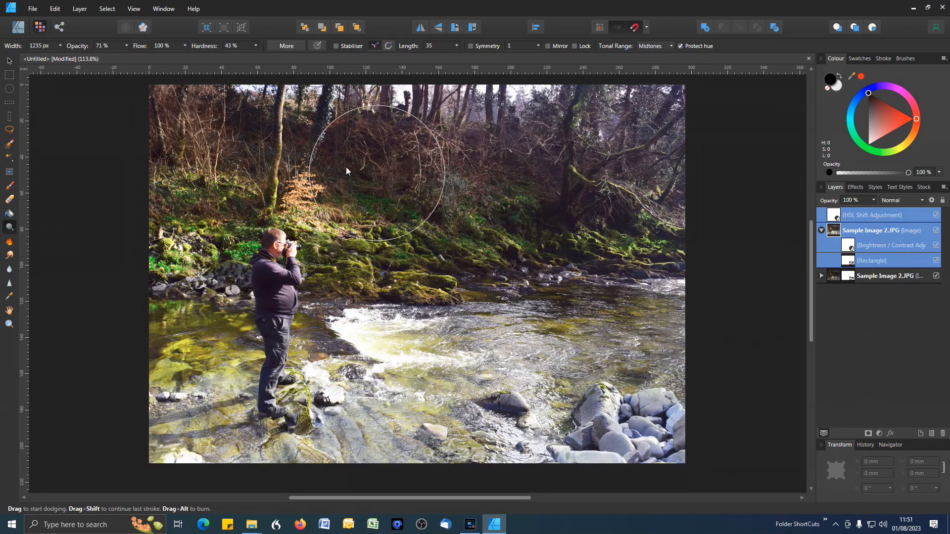
pyautogui.click(61, 47)
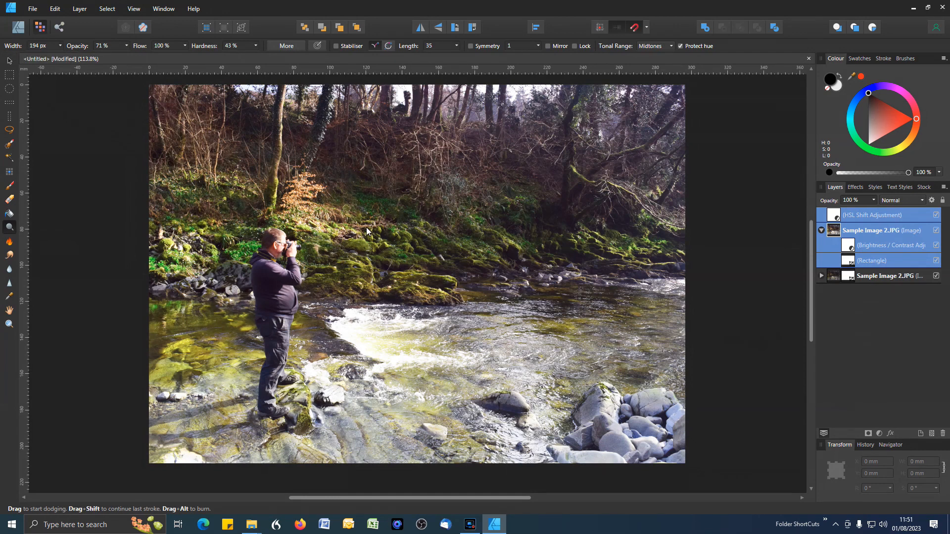
pyautogui.click(652, 241)
pyautogui.click(599, 238)
pyautogui.click(858, 229)
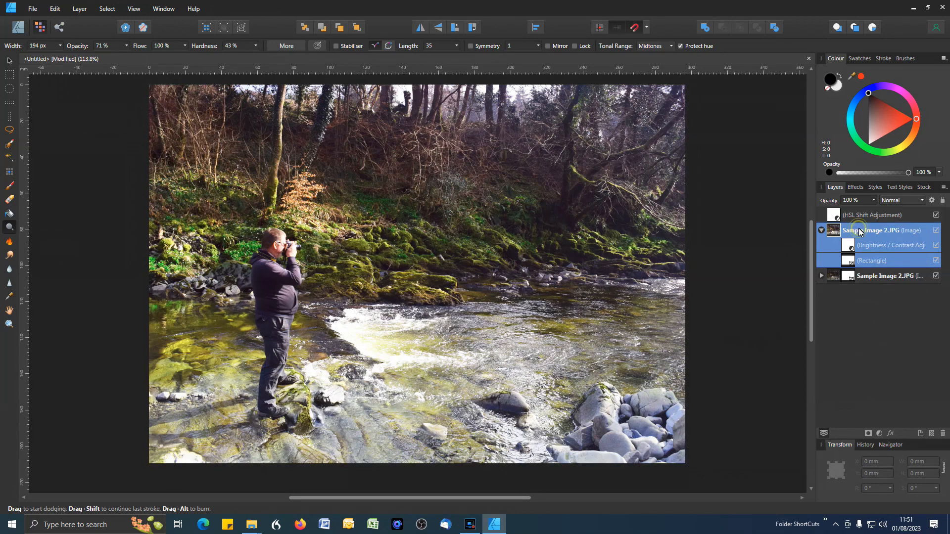
pyautogui.moveTo(582, 243)
pyautogui.mouseDown()
pyautogui.moveTo(603, 242)
pyautogui.moveTo(571, 244)
pyautogui.moveTo(636, 242)
pyautogui.moveTo(556, 233)
pyautogui.moveTo(643, 238)
pyautogui.mouseUp()
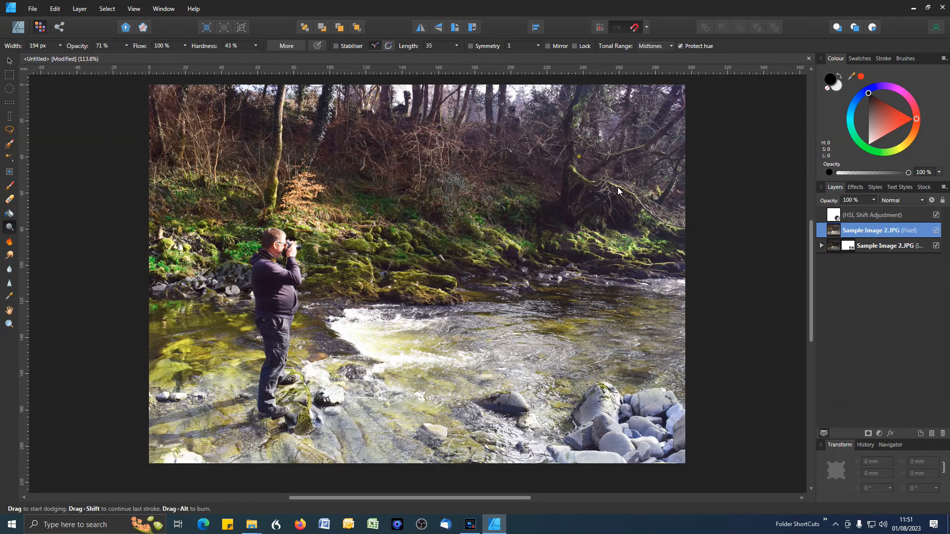
# Dodge more dark areas around the right-hand tree's trunk and branches and along the mossy bank in the middle.
pyautogui.click(625, 197)
pyautogui.click(582, 132)
pyautogui.click(586, 143)
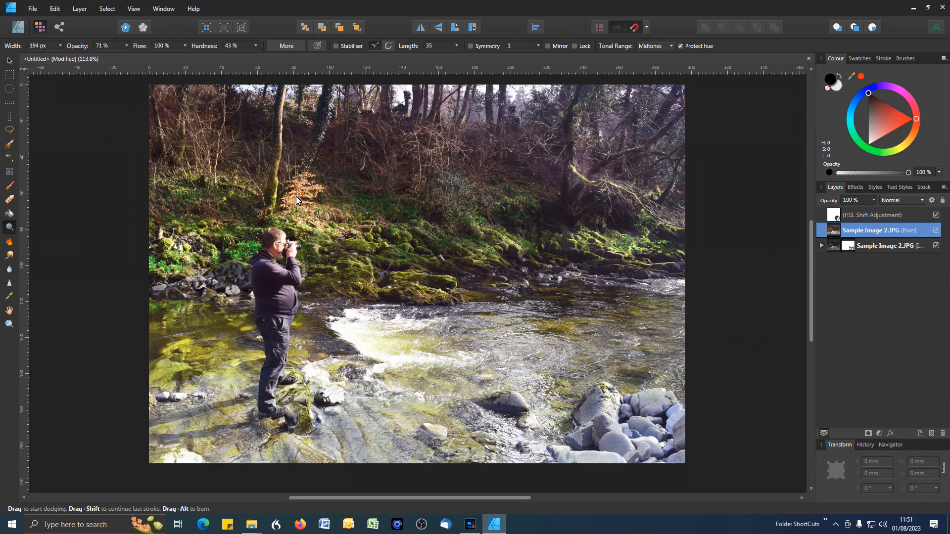
pyautogui.click(361, 222)
pyautogui.click(446, 223)
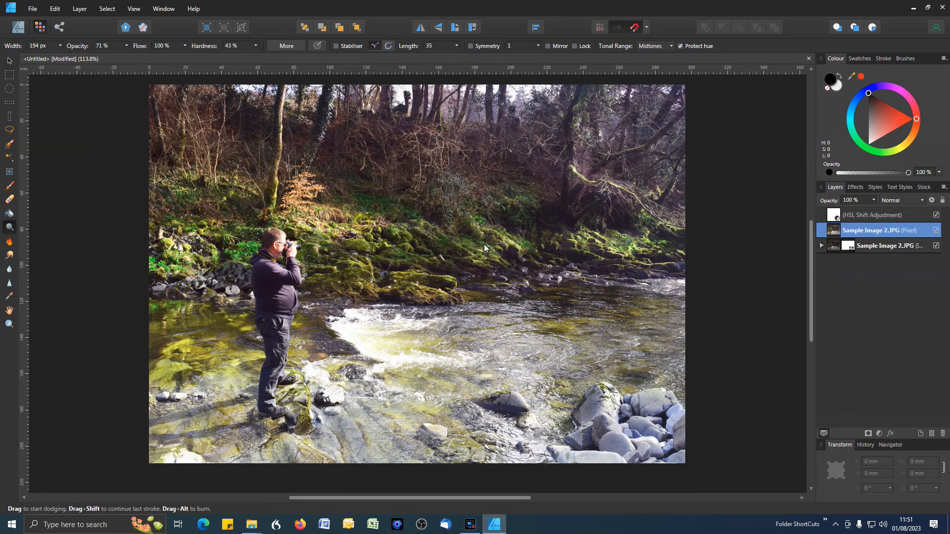
pyautogui.moveTo(499, 248); pyautogui.dragTo(520, 245)
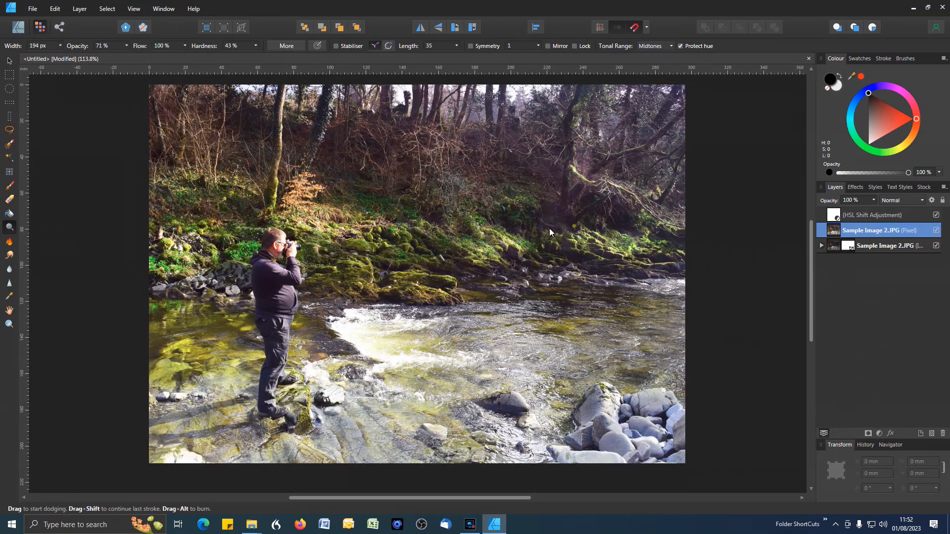
# Dodge the base of the right-hand tree once more, and burn the photographer's head and upper body with the 194 px brush.
pyautogui.click(577, 203)
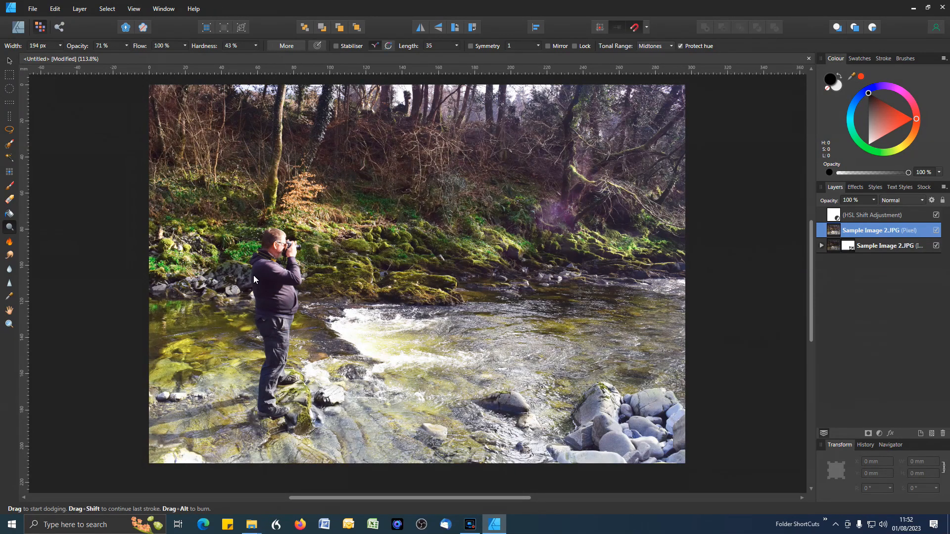
pyautogui.click(10, 241)
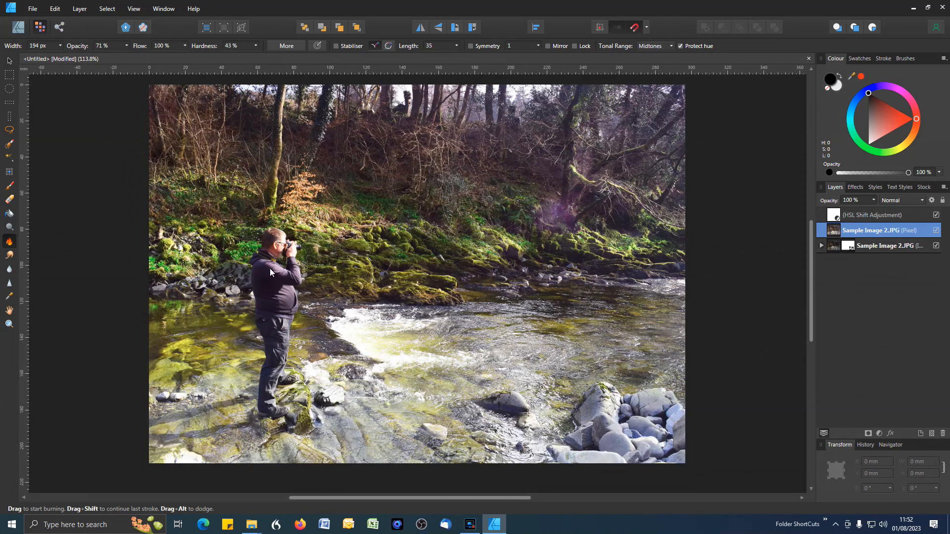
pyautogui.moveTo(274, 249); pyautogui.dragTo(280, 235)
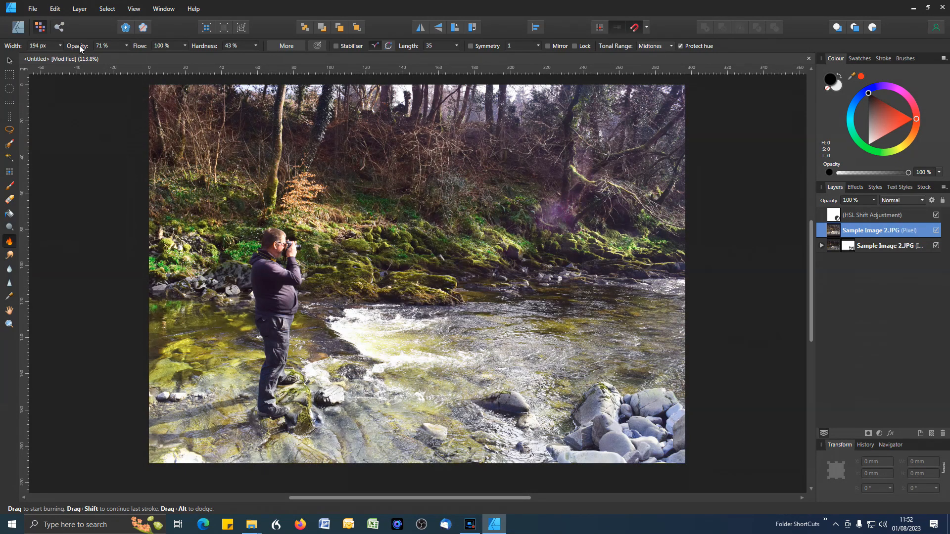
# Darken the shallow water and rocks across the foreground with a 416 px Burn brush.
pyautogui.click(60, 46)
pyautogui.moveTo(322, 368)
pyautogui.mouseDown()
pyautogui.moveTo(390, 394)
pyautogui.moveTo(520, 405)
pyautogui.mouseUp()
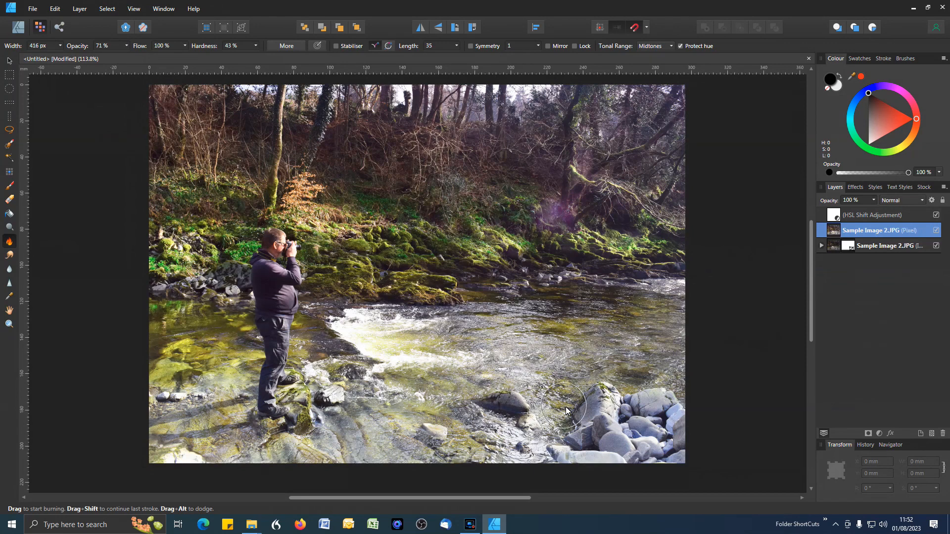
pyautogui.moveTo(163, 447); pyautogui.dragTo(483, 441)
pyautogui.moveTo(304, 436)
pyautogui.mouseDown()
pyautogui.moveTo(178, 440)
pyautogui.moveTo(184, 409)
pyautogui.moveTo(160, 410)
pyautogui.moveTo(254, 405)
pyautogui.moveTo(342, 423)
pyautogui.moveTo(315, 410)
pyautogui.moveTo(463, 428)
pyautogui.moveTo(317, 369)
pyautogui.moveTo(411, 417)
pyautogui.moveTo(461, 425)
pyautogui.moveTo(398, 424)
pyautogui.moveTo(600, 443)
pyautogui.moveTo(559, 453)
pyautogui.moveTo(217, 440)
pyautogui.moveTo(200, 398)
pyautogui.moveTo(227, 366)
pyautogui.mouseUp()
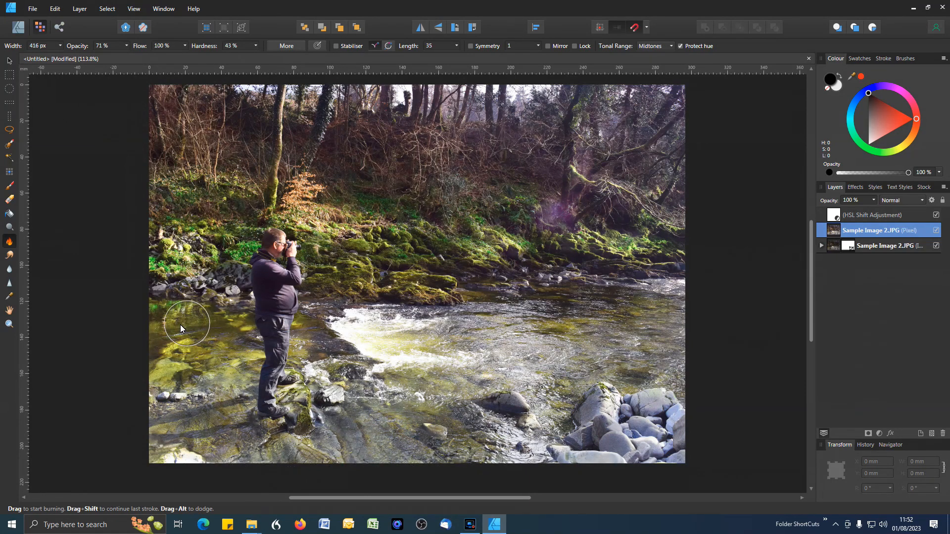
pyautogui.moveTo(180, 324)
pyautogui.mouseDown()
pyautogui.moveTo(169, 360)
pyautogui.moveTo(183, 423)
pyautogui.mouseUp()
pyautogui.moveTo(282, 442)
pyautogui.mouseDown()
pyautogui.moveTo(386, 430)
pyautogui.moveTo(623, 435)
pyautogui.moveTo(687, 419)
pyautogui.moveTo(456, 431)
pyautogui.mouseUp()
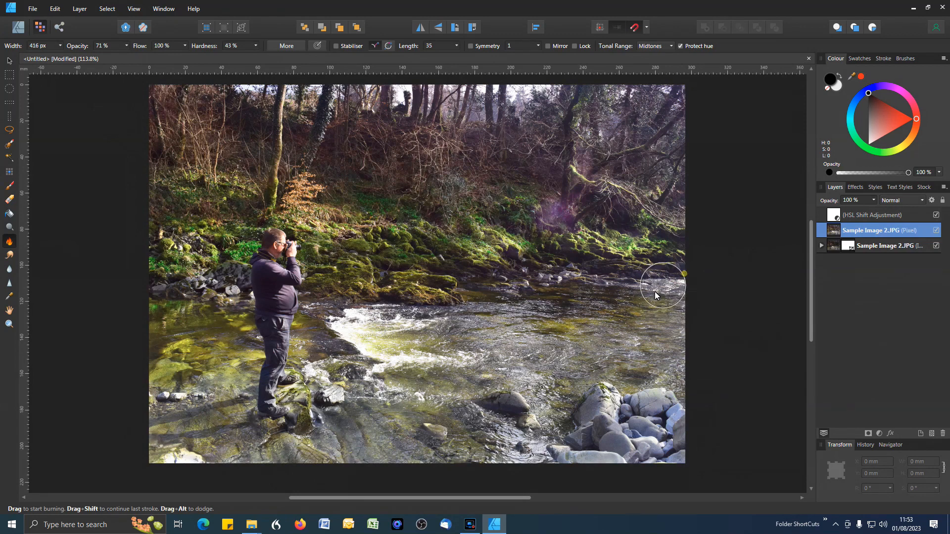
# Burn the right-hand tree, its branches and the woodland above it with the 416 px brush.
pyautogui.moveTo(665, 187)
pyautogui.mouseDown()
pyautogui.moveTo(619, 184)
pyautogui.moveTo(613, 124)
pyautogui.mouseUp()
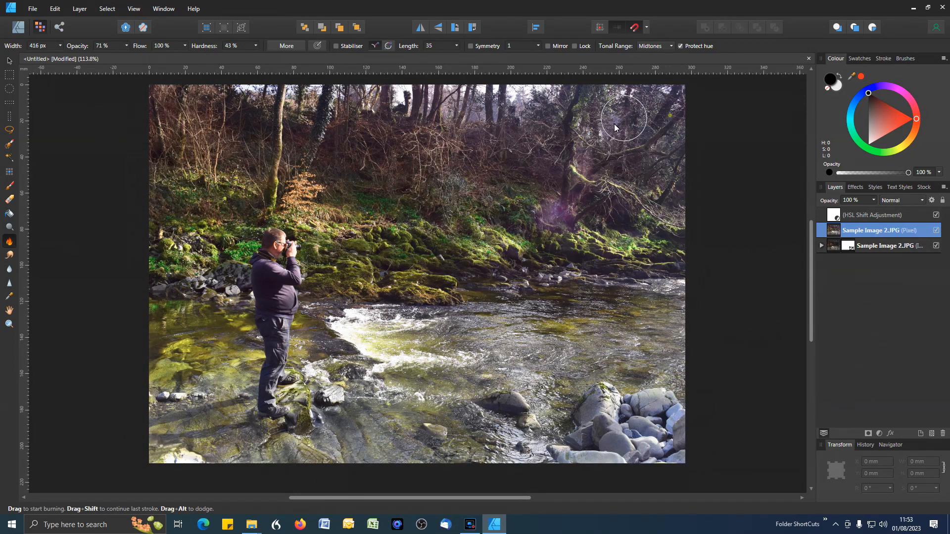
pyautogui.moveTo(669, 114); pyautogui.dragTo(614, 106)
pyautogui.moveTo(675, 94); pyautogui.dragTo(529, 108)
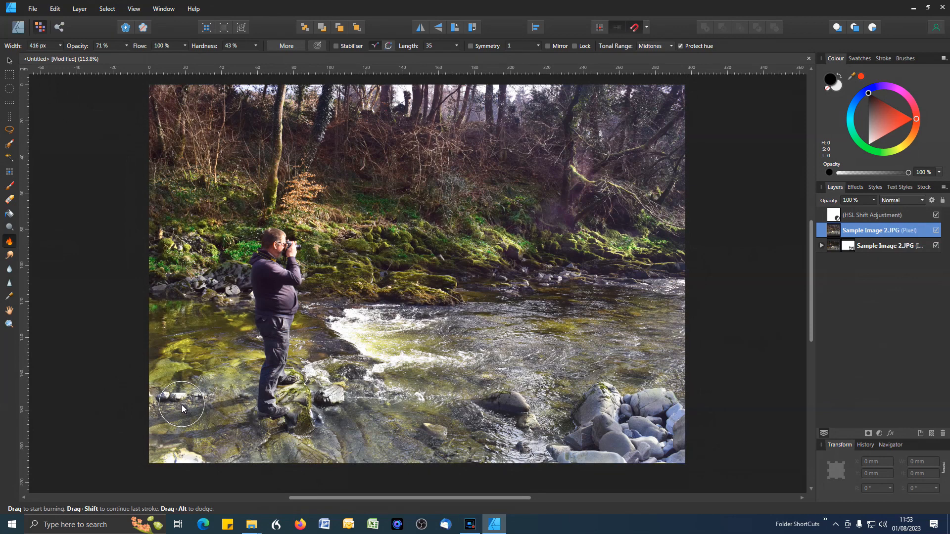
# Soften the foreground edge, the treeline and the wooded bank with a 571.7 px Blur brush at 79 % hardness.
pyautogui.click(9, 270)
pyautogui.moveTo(273, 407)
pyautogui.mouseDown()
pyautogui.moveTo(308, 416)
pyautogui.moveTo(194, 420)
pyautogui.moveTo(359, 419)
pyautogui.moveTo(268, 422)
pyautogui.moveTo(310, 410)
pyautogui.moveTo(295, 406)
pyautogui.moveTo(232, 411)
pyautogui.moveTo(307, 409)
pyautogui.moveTo(319, 418)
pyautogui.moveTo(258, 407)
pyautogui.moveTo(294, 405)
pyautogui.moveTo(285, 419)
pyautogui.moveTo(247, 414)
pyautogui.mouseUp()
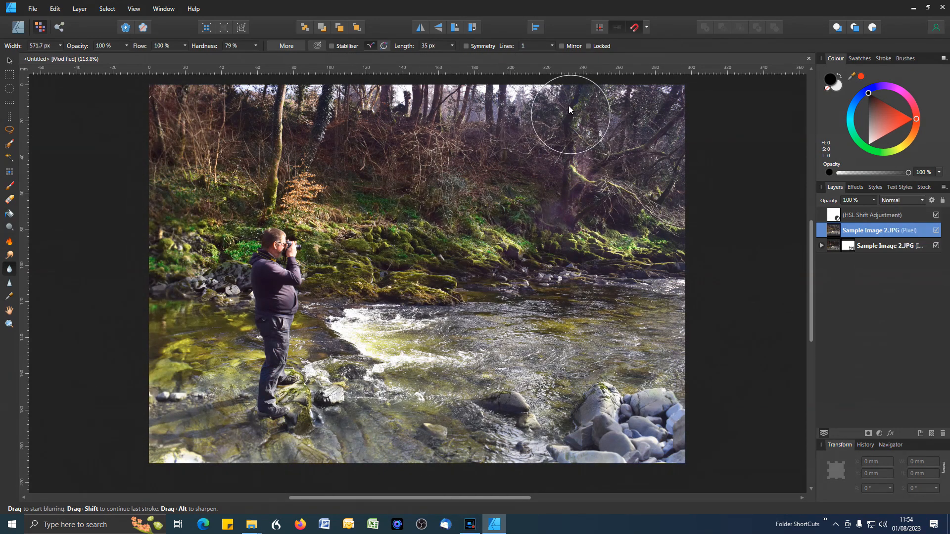
pyautogui.moveTo(667, 90)
pyautogui.mouseDown()
pyautogui.moveTo(470, 106)
pyautogui.moveTo(178, 93)
pyautogui.mouseUp()
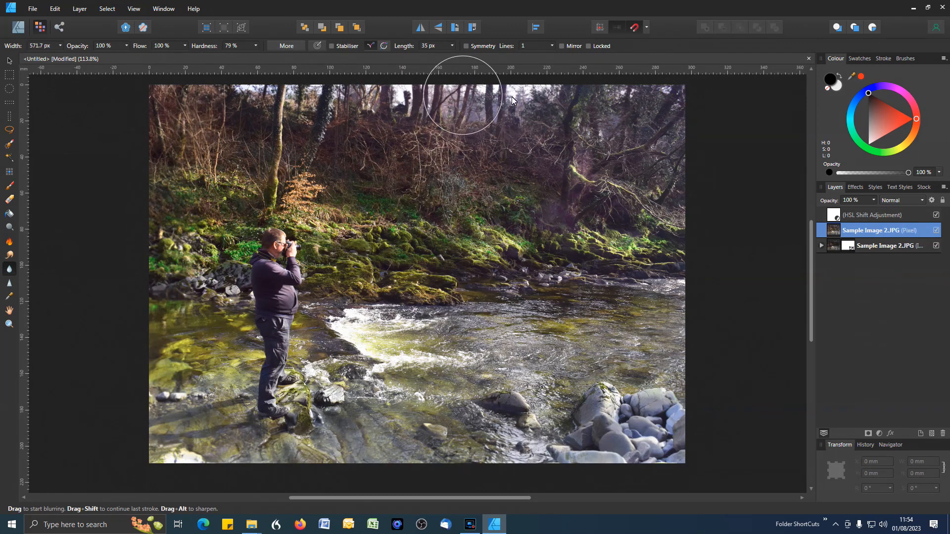
pyautogui.moveTo(617, 90)
pyautogui.mouseDown()
pyautogui.moveTo(399, 115)
pyautogui.moveTo(208, 103)
pyautogui.moveTo(164, 111)
pyautogui.moveTo(114, 183)
pyautogui.mouseUp()
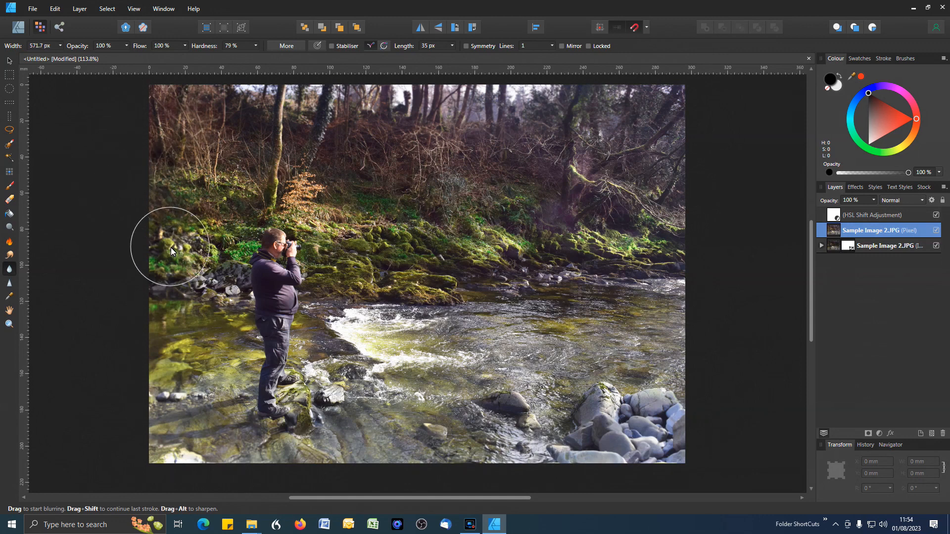
pyautogui.moveTo(367, 155); pyautogui.dragTo(402, 310)
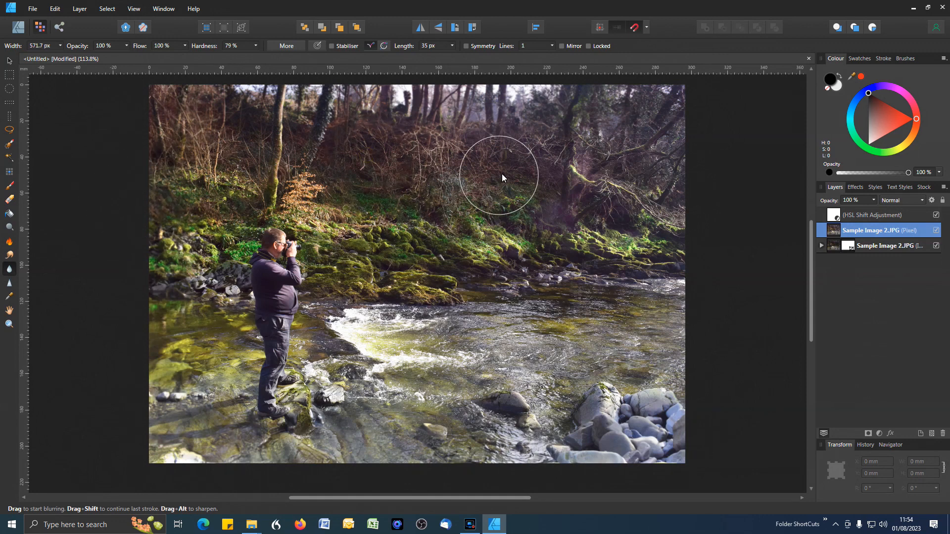
pyautogui.click(518, 167)
# Sharpen the mossy far riverbank with a 571.7 px Sharpen brush in Clarity mode.
pyautogui.click(9, 285)
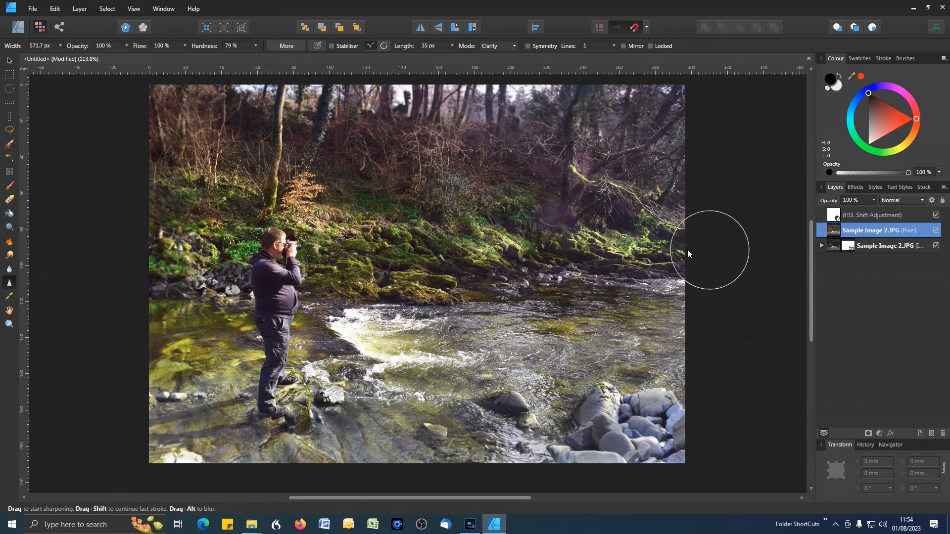
pyautogui.moveTo(451, 253)
pyautogui.mouseDown()
pyautogui.moveTo(550, 277)
pyautogui.moveTo(684, 268)
pyautogui.mouseUp()
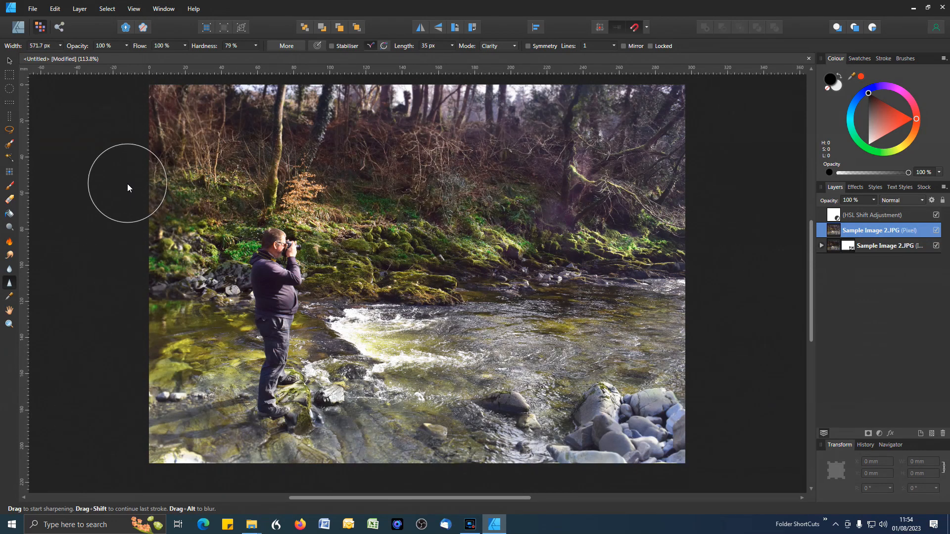
# Compare the retouched photo with the original by hiding and reshowing the HSL adjustment and the Sample Image 2.JPG pixel layer.
pyautogui.click(936, 215)
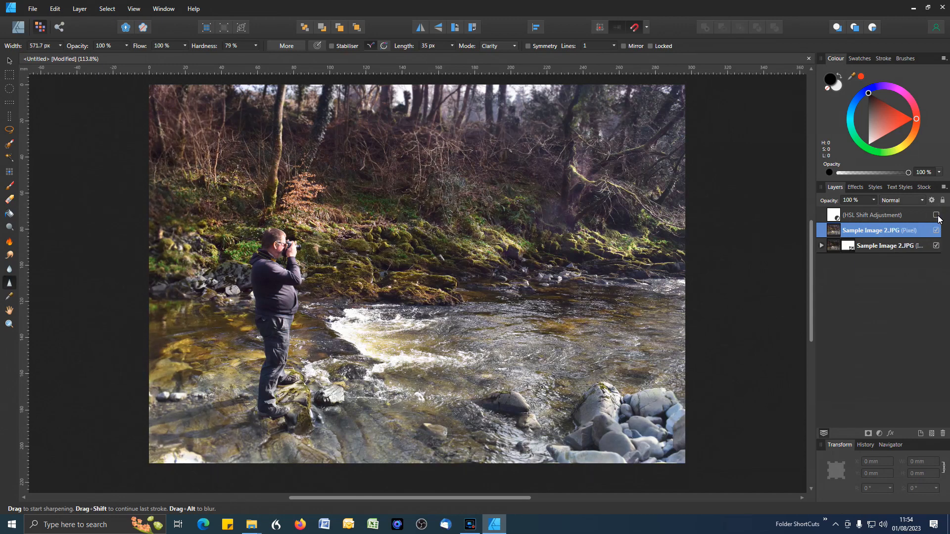
pyautogui.click(936, 215)
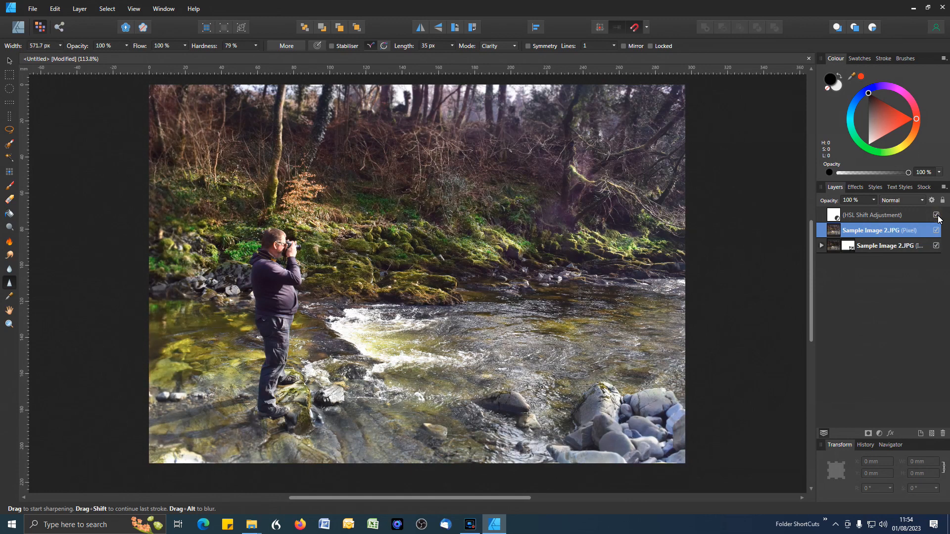
pyautogui.click(937, 216)
pyautogui.click(937, 216)
pyautogui.click(937, 217)
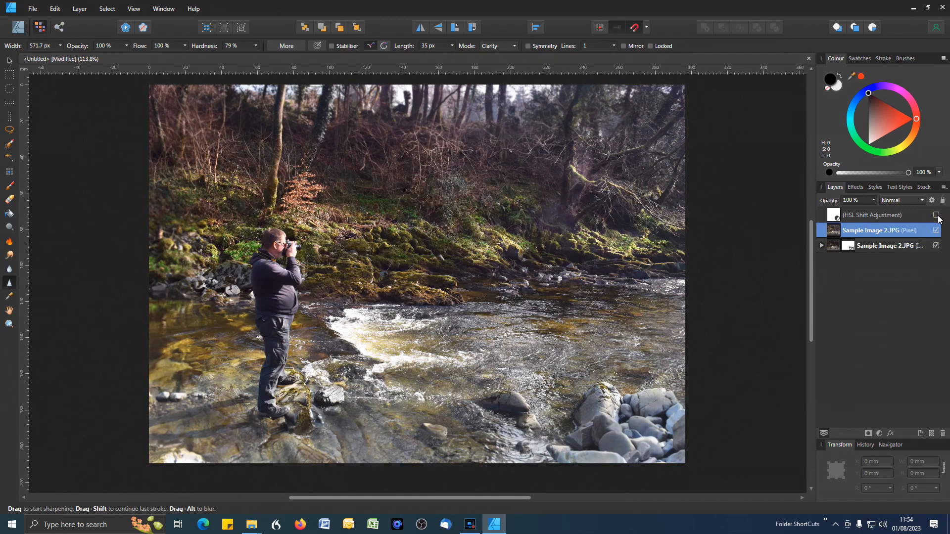
pyautogui.click(936, 231)
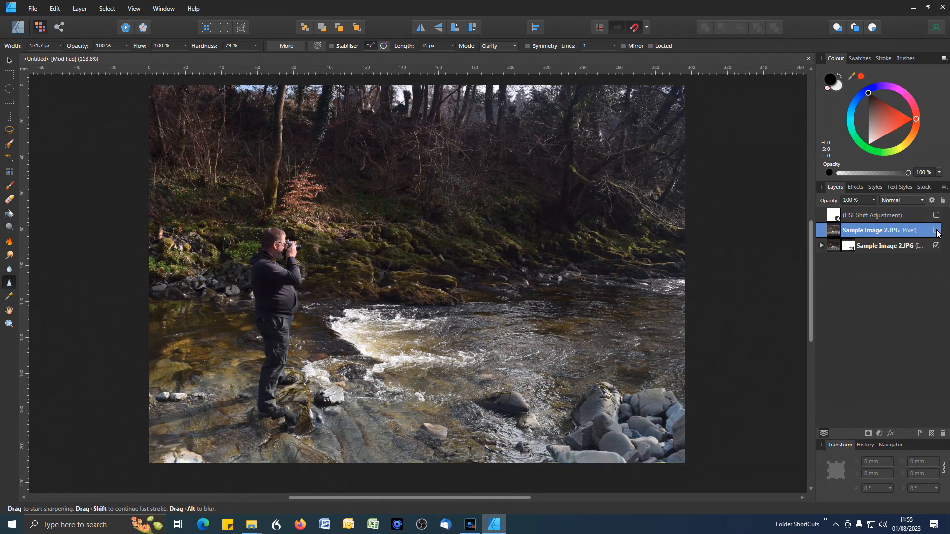
pyautogui.click(936, 215)
pyautogui.click(936, 231)
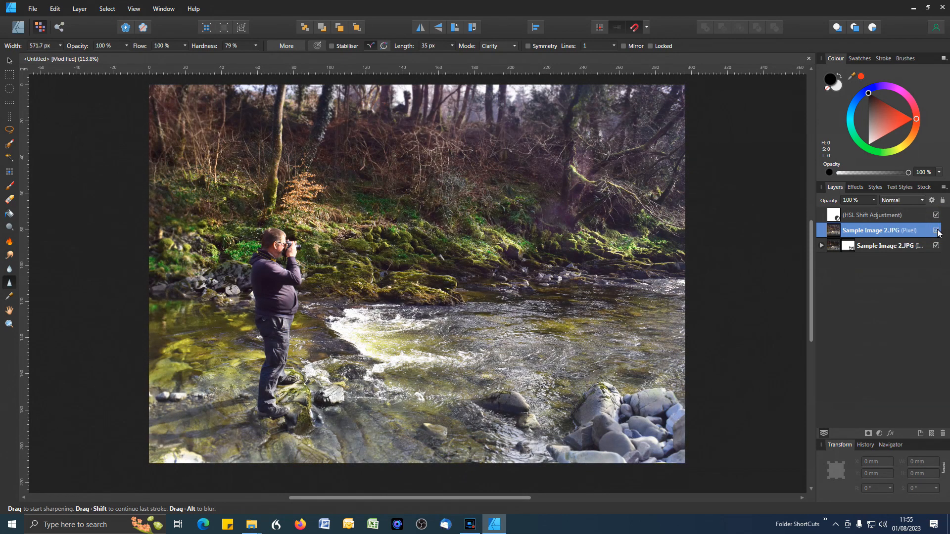
# Move the original Sample Image 2.JPG layer to the top of the stack, toggle it for comparison, and leave it hidden.
pyautogui.moveTo(820, 249); pyautogui.dragTo(823, 209)
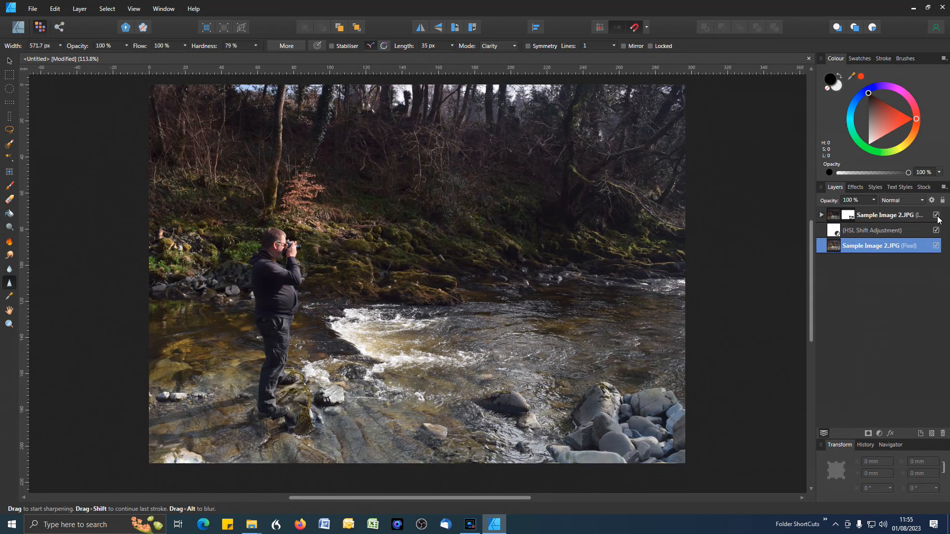
pyautogui.click(936, 215)
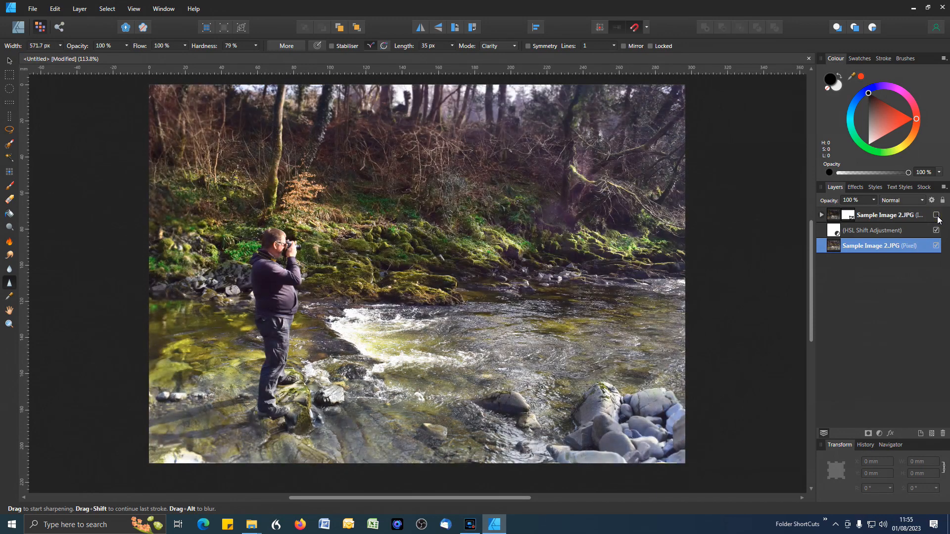
pyautogui.click(937, 215)
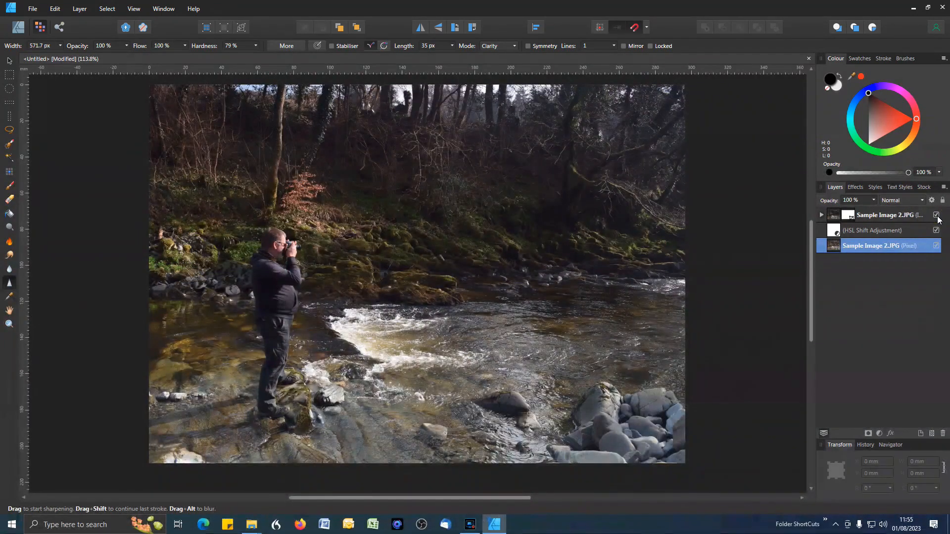
pyautogui.click(936, 216)
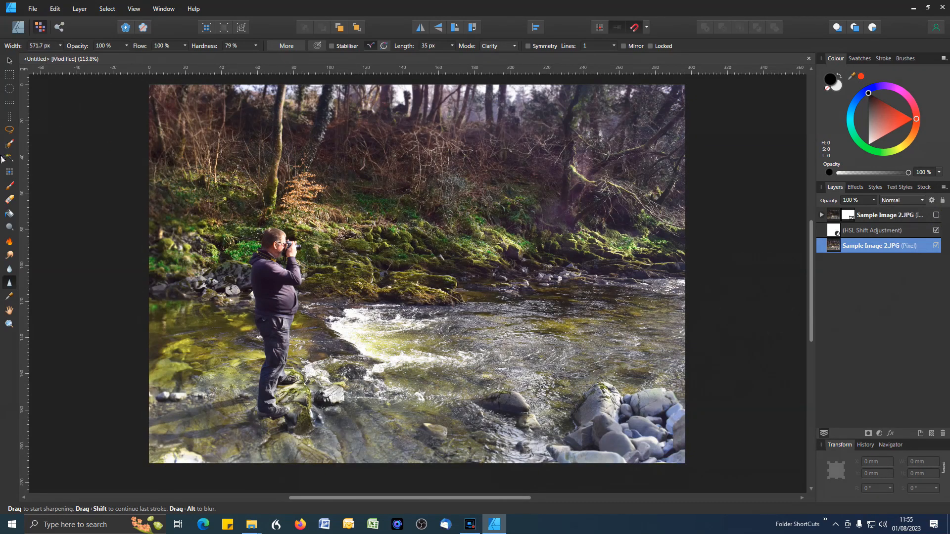
# In the Designer Persona, add "Photography" as about 98.6 pt Arial art text and centre it near the photo's upper edge.
pyautogui.click(19, 28)
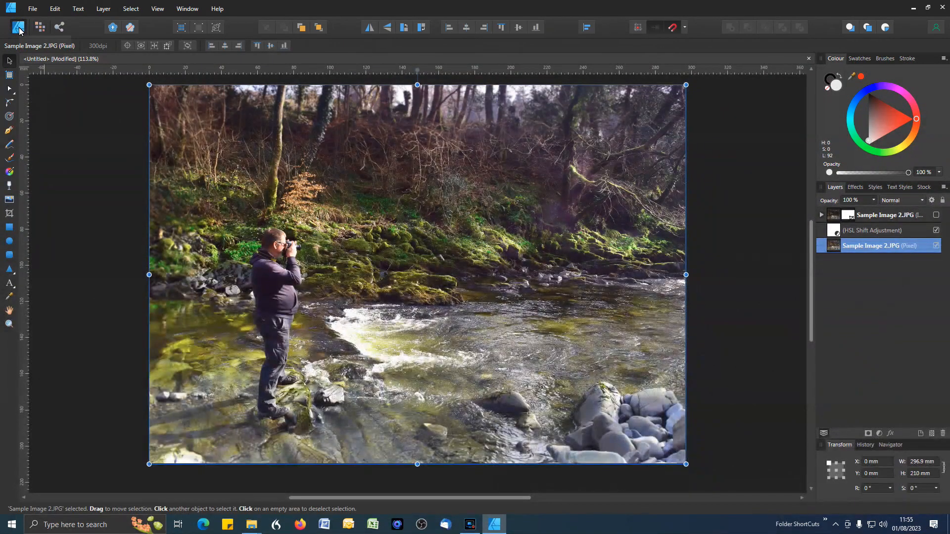
pyautogui.click(10, 284)
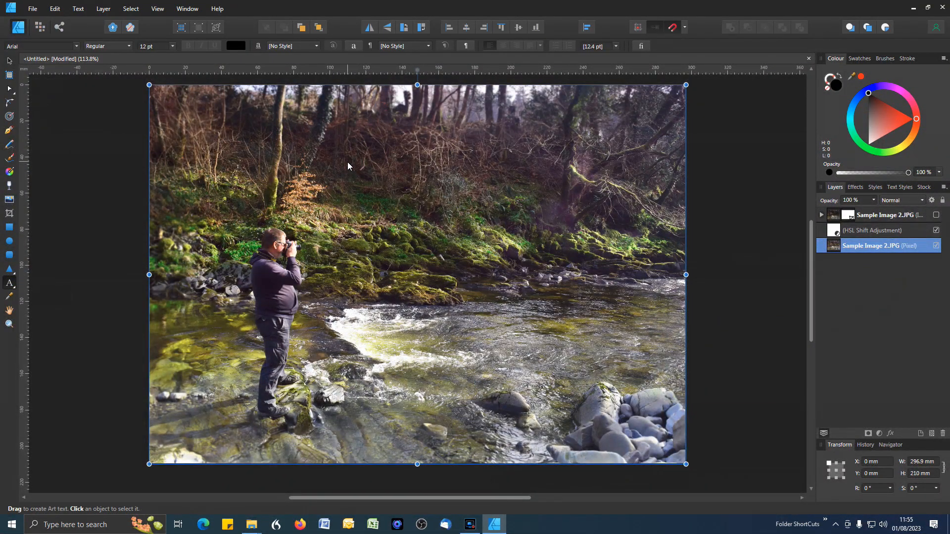
pyautogui.moveTo(274, 129); pyautogui.dragTo(359, 175)
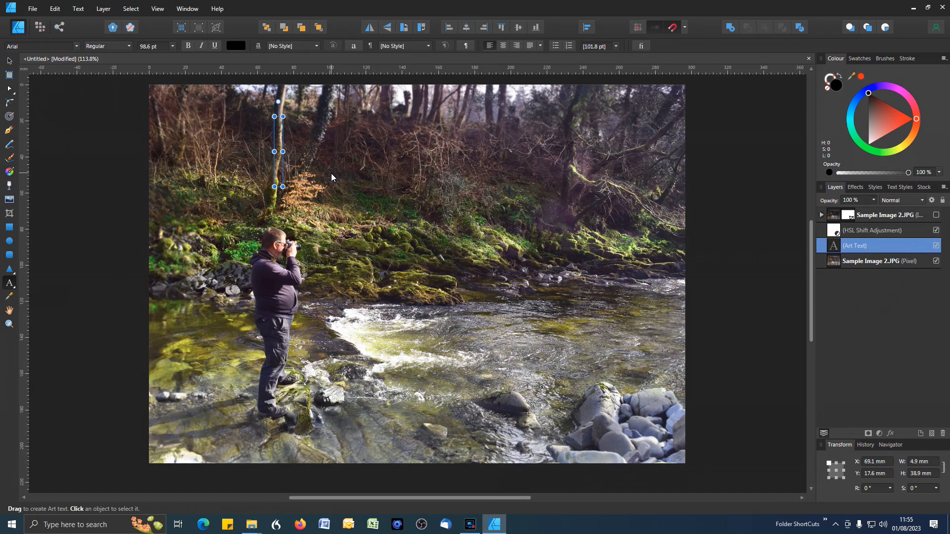
pyautogui.write('Photogr')
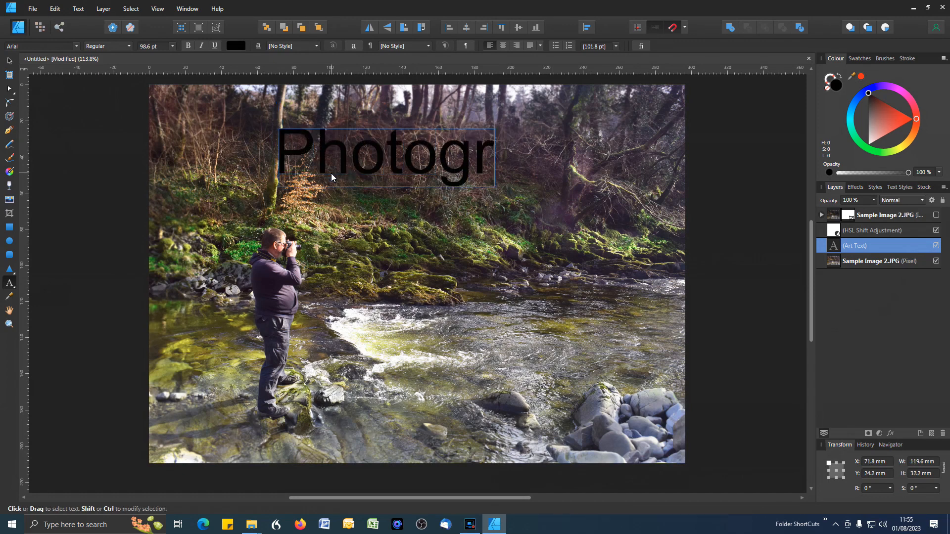
pyautogui.write('aphy')
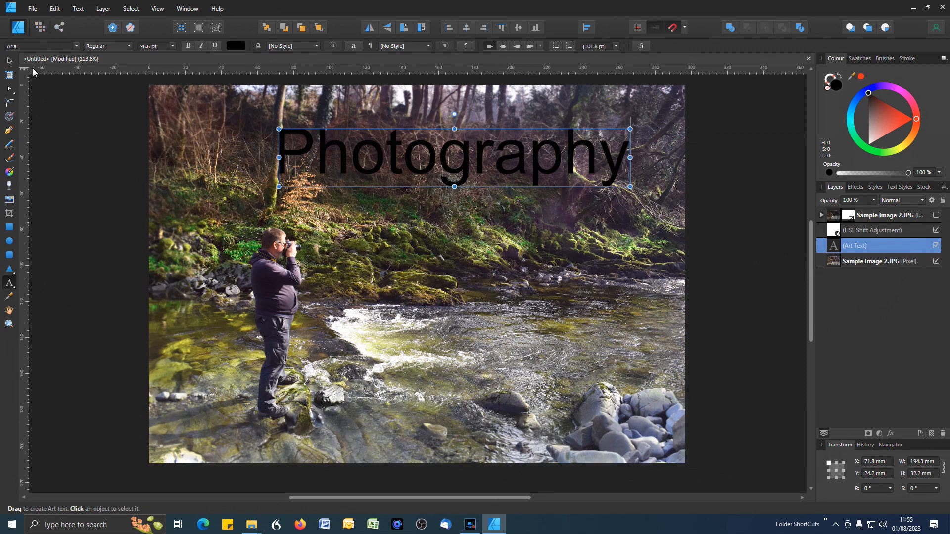
pyautogui.click(9, 60)
pyautogui.moveTo(427, 170); pyautogui.dragTo(391, 142)
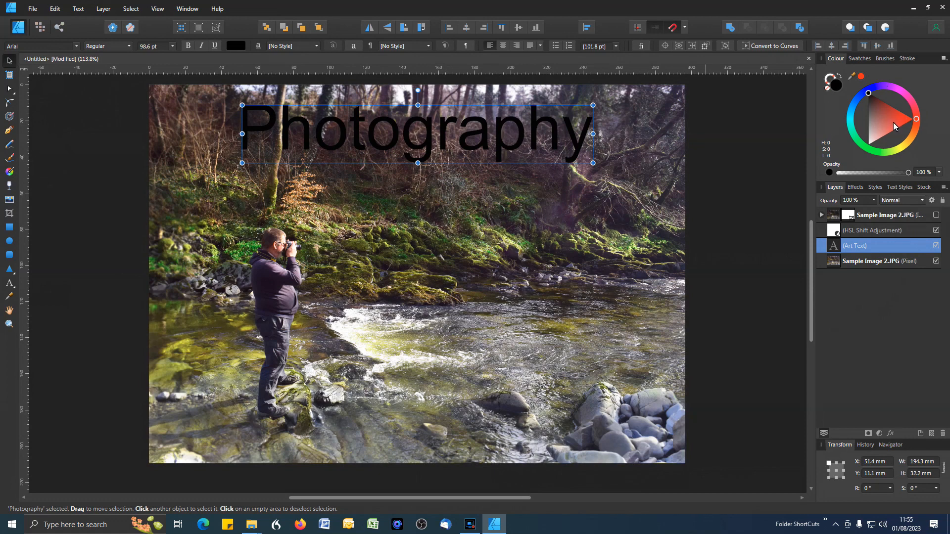
# Try cyan, yellow and red fills on the Photography text, and settle on magenta with hue 303.
pyautogui.click(854, 119)
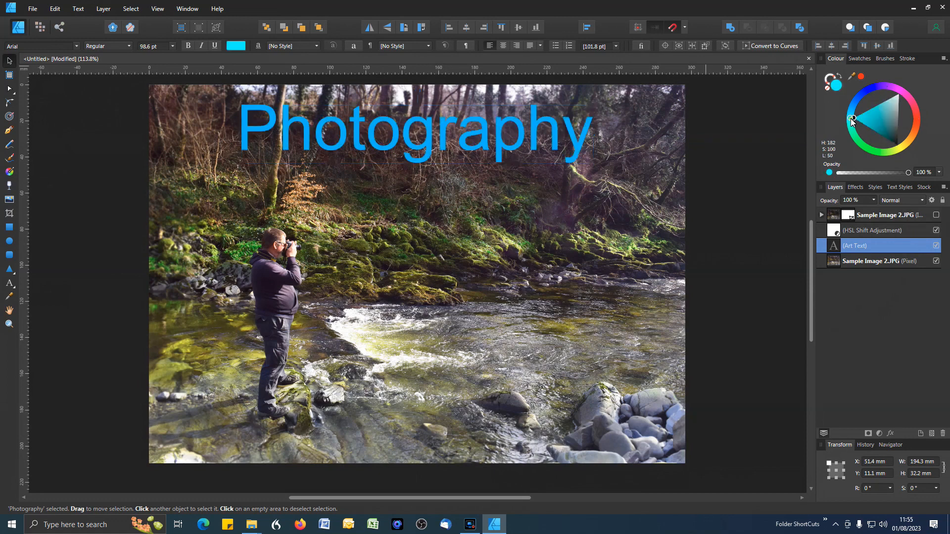
pyautogui.click(905, 153)
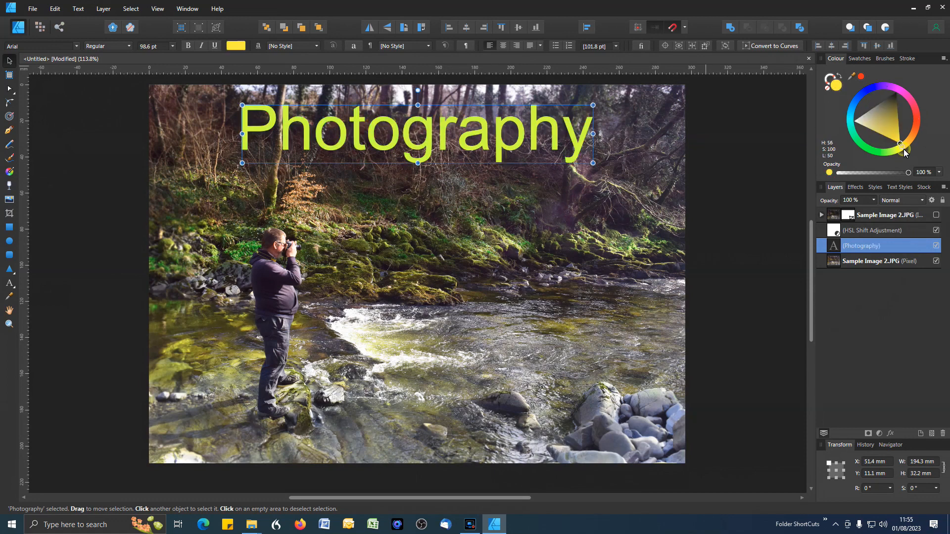
pyautogui.click(916, 119)
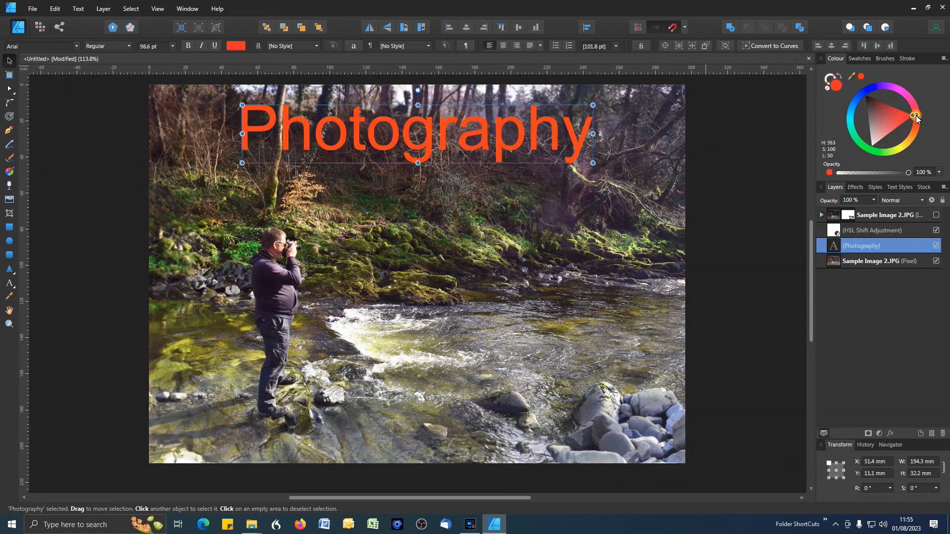
pyautogui.click(901, 93)
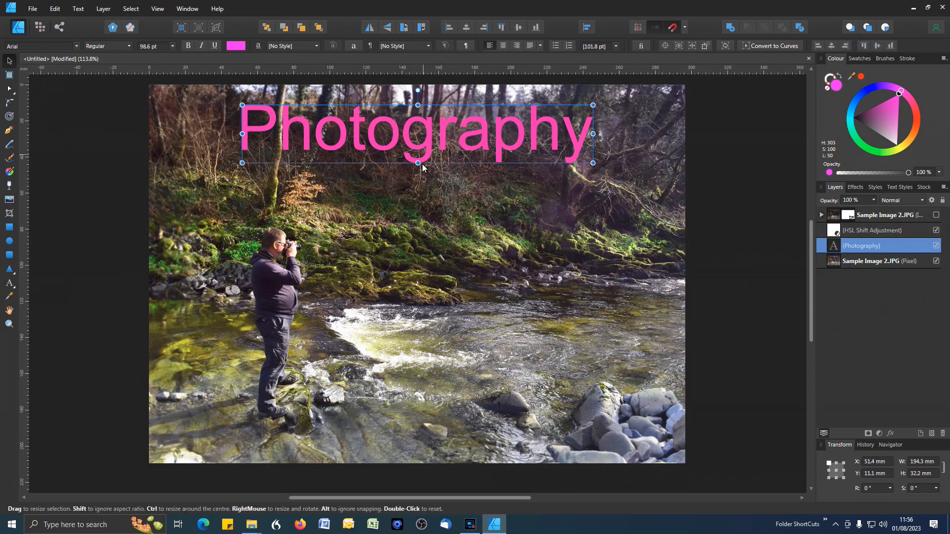
# Move the Photography text up to about Y 6.2 mm, and sample a green from the foliage beside the photographer.
pyautogui.moveTo(426, 147); pyautogui.dragTo(426, 135)
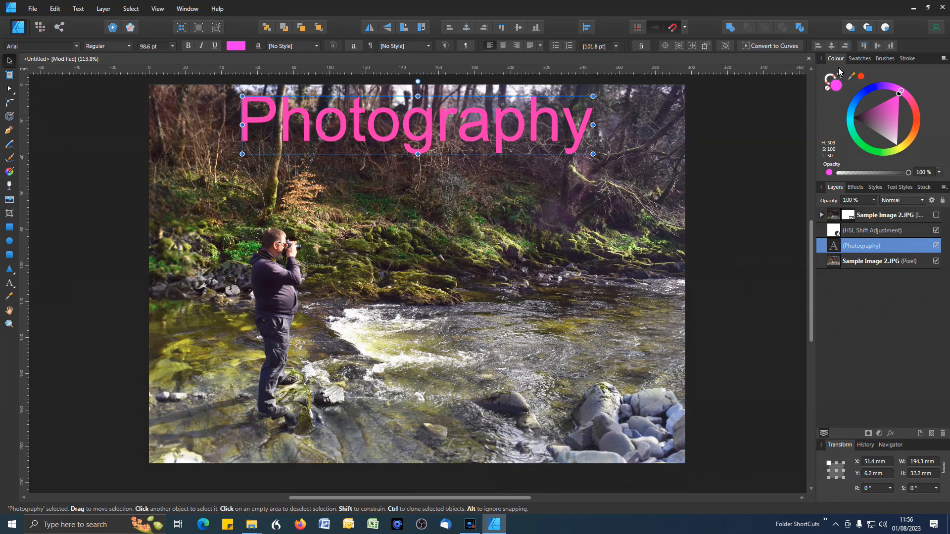
pyautogui.moveTo(851, 81); pyautogui.dragTo(236, 255)
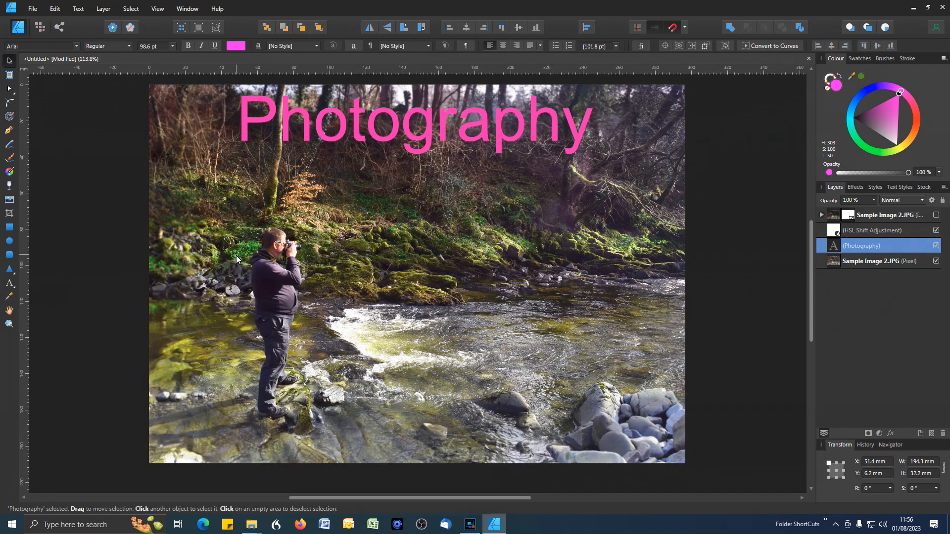
# Try the sampled green on the Photography text, and settle on a light orange sampled from the shrub above the photographer.
pyautogui.click(861, 78)
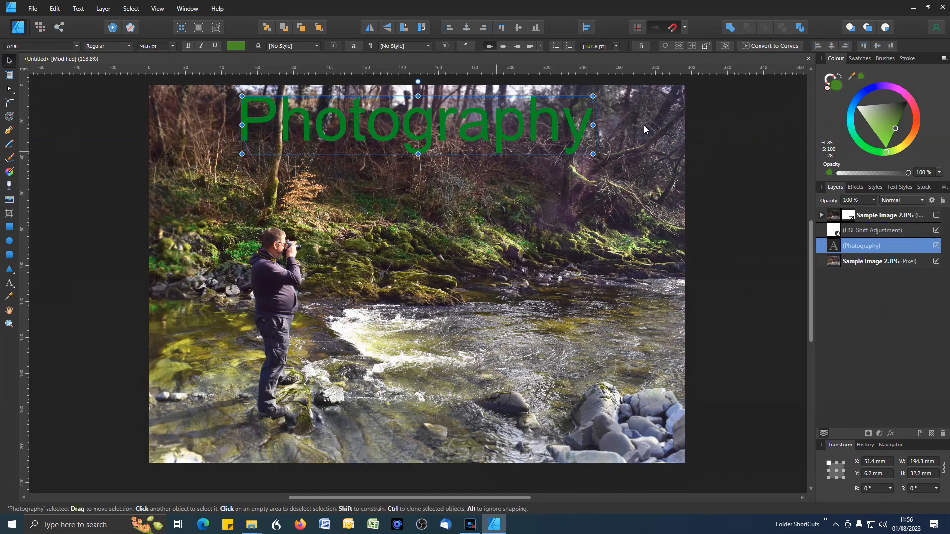
pyautogui.moveTo(861, 79); pyautogui.dragTo(308, 210)
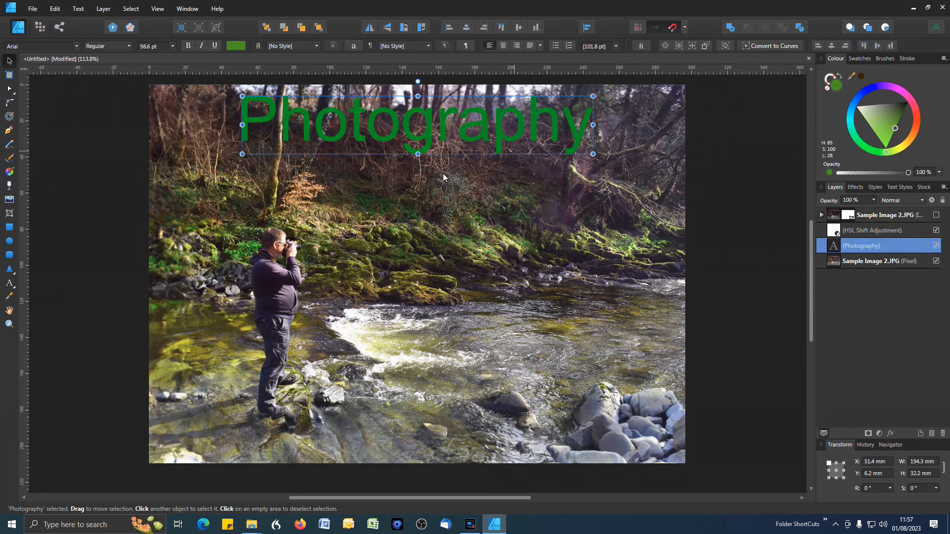
pyautogui.moveTo(851, 79); pyautogui.dragTo(301, 189)
pyautogui.click(861, 77)
# Change the Photography text's font to AR ESSENCE, and move it near the photo's upper edge at about X 77.7 mm, Y 5.9 mm.
pyautogui.moveTo(429, 131); pyautogui.dragTo(432, 144)
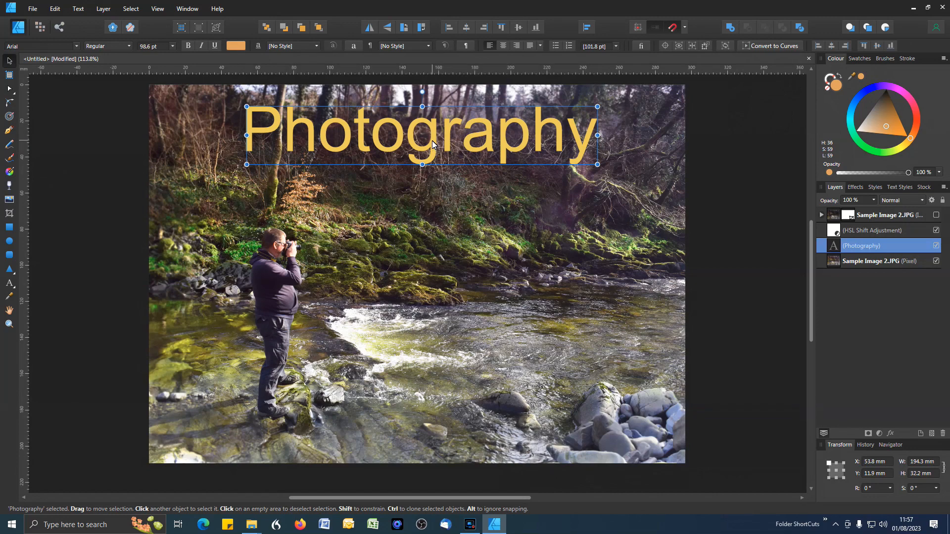
pyautogui.click(76, 46)
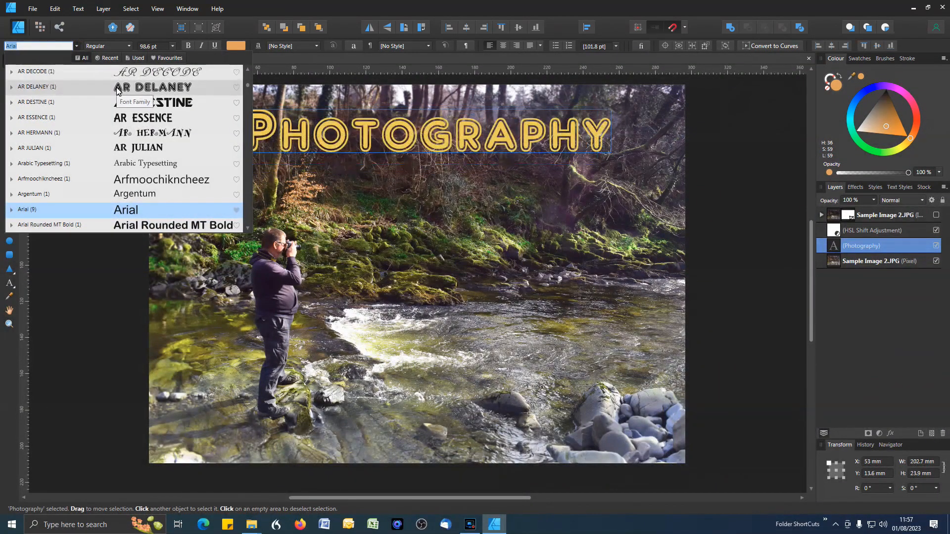
pyautogui.click(119, 122)
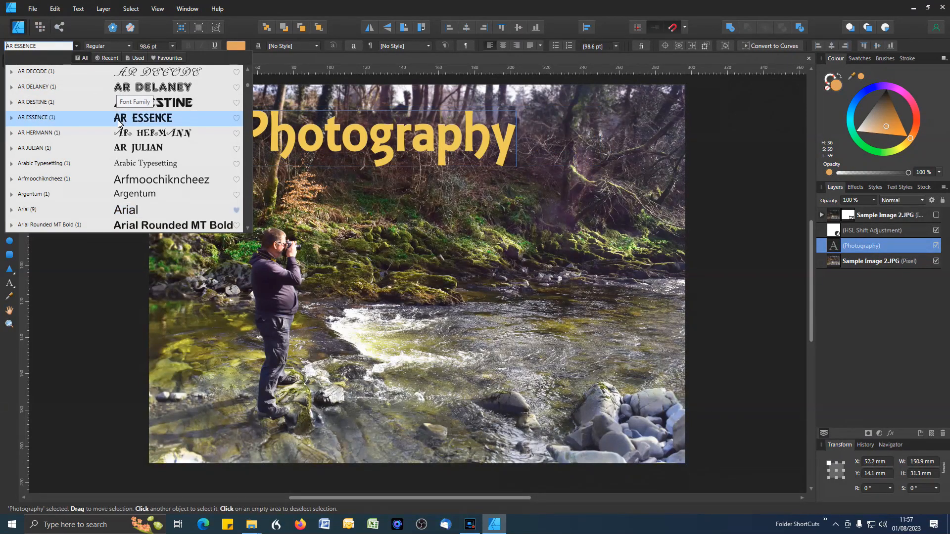
pyautogui.click(119, 121)
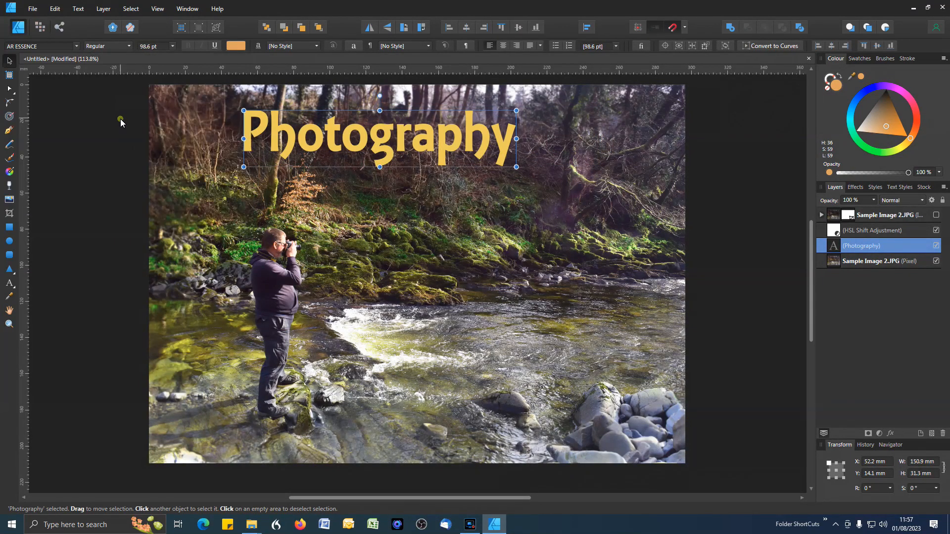
pyautogui.moveTo(384, 152); pyautogui.dragTo(394, 133)
pyautogui.moveTo(435, 130); pyautogui.dragTo(431, 141)
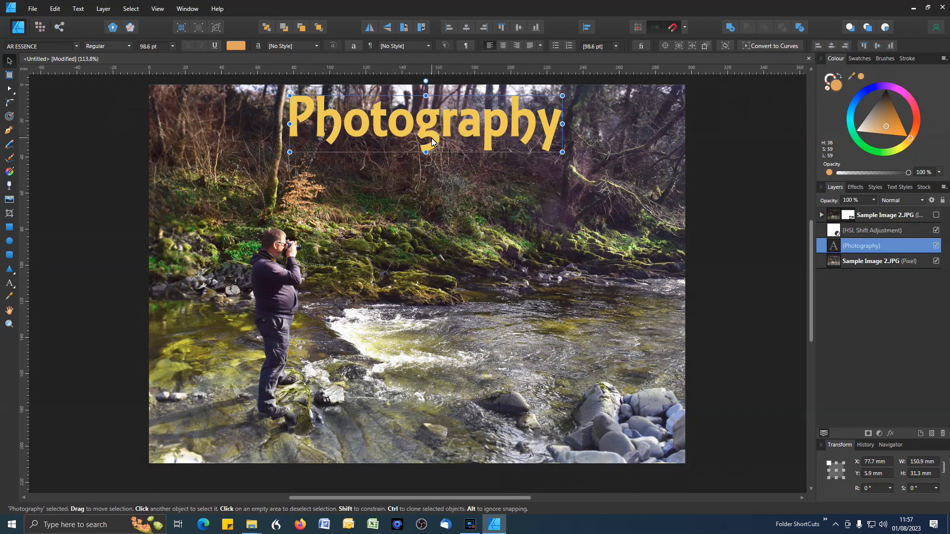
# Paste a copy of the Photography text directly above the photo layer, beneath the original text layer.
pyautogui.hotkey('ctrl', 'c')
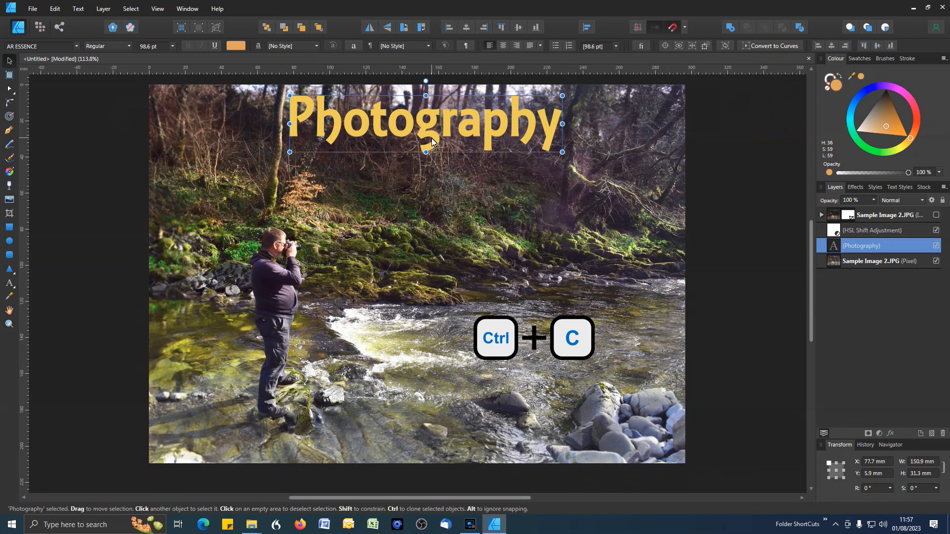
pyautogui.click(584, 149)
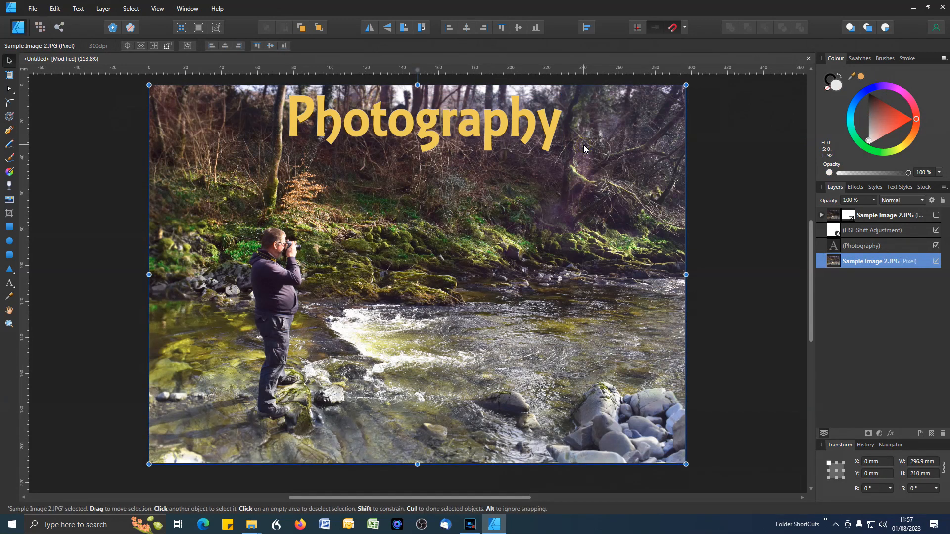
pyautogui.hotkey('ctrl', 'v')
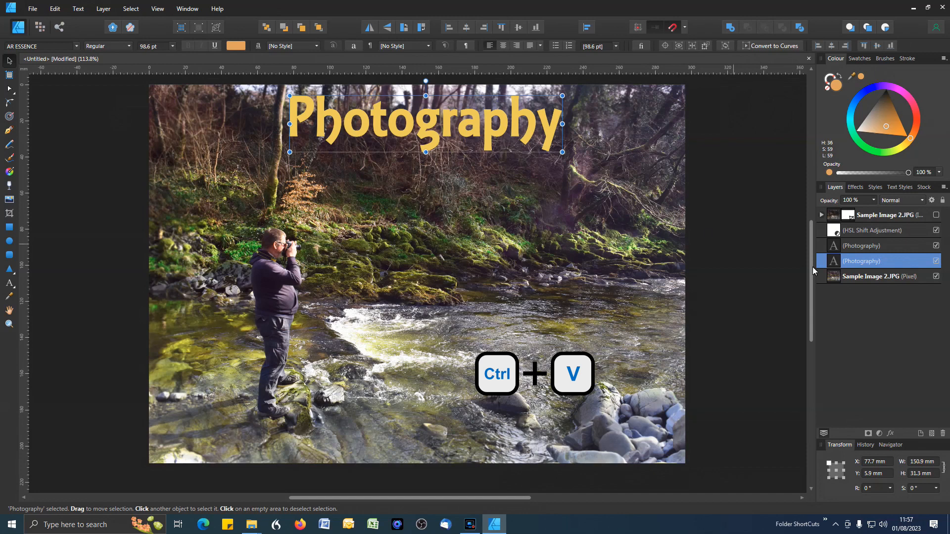
# Enlarge the lower Photography text copy to about 154.1 × 34.7 mm, keeping its upper-left corner in place.
pyautogui.click(902, 246)
pyautogui.click(902, 261)
pyautogui.click(903, 245)
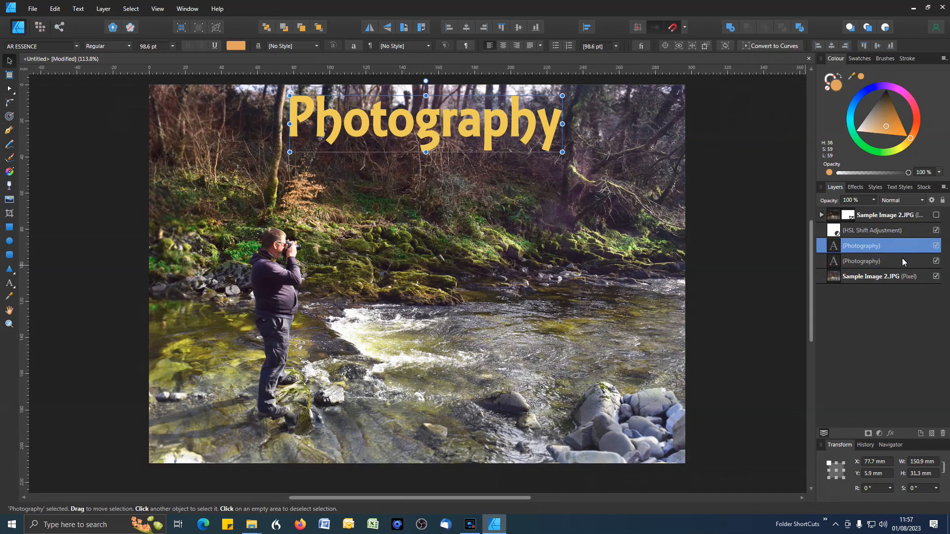
pyautogui.click(901, 263)
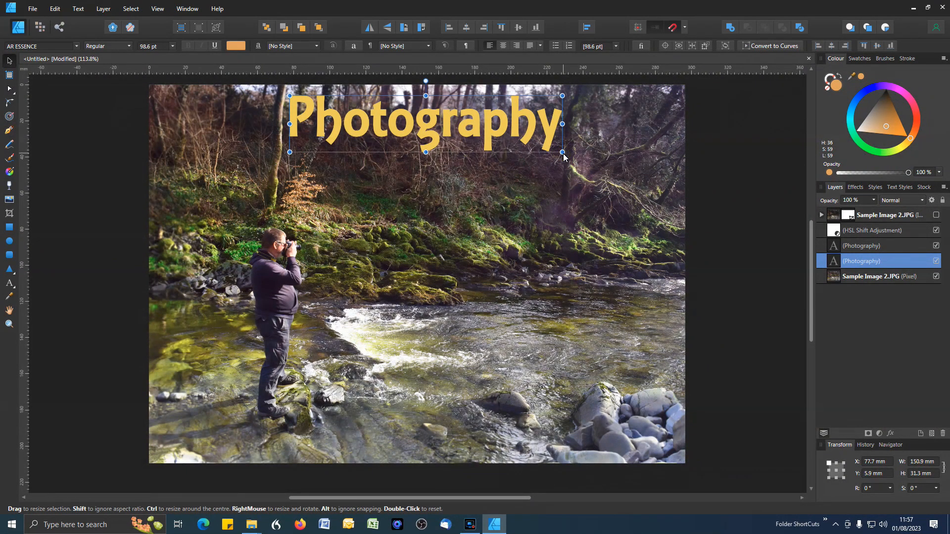
pyautogui.moveTo(564, 157)
pyautogui.mouseDown()
pyautogui.moveTo(720, 289)
pyautogui.moveTo(550, 167)
pyautogui.moveTo(634, 248)
pyautogui.moveTo(535, 160)
pyautogui.moveTo(560, 177)
pyautogui.moveTo(559, 231)
pyautogui.moveTo(559, 156)
pyautogui.moveTo(568, 155)
pyautogui.moveTo(568, 170)
pyautogui.mouseUp()
pyautogui.press('shift')
pyautogui.moveTo(429, 154); pyautogui.dragTo(428, 158)
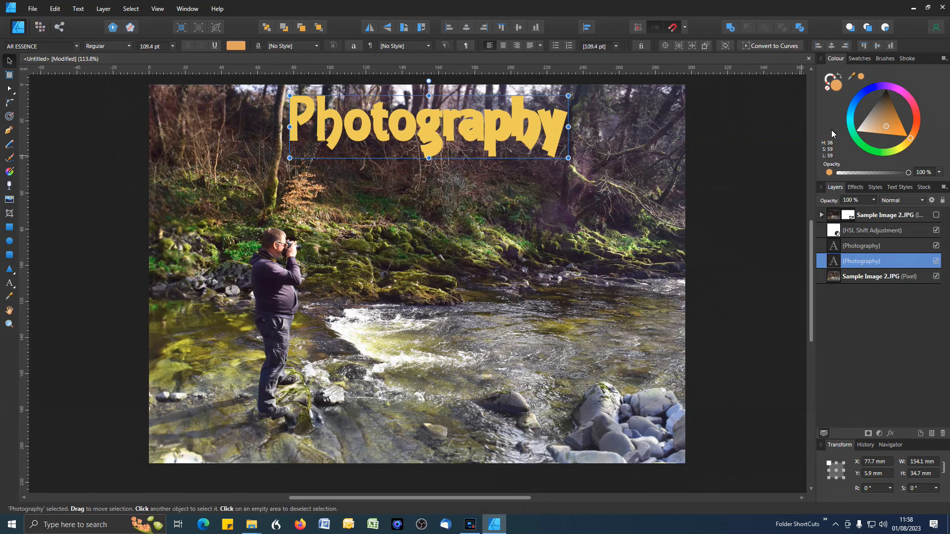
# Try brown, orange, cream, green, blue and pink fills on the lower Photography copy, ending with a red of hue 358.
pyautogui.click(887, 101)
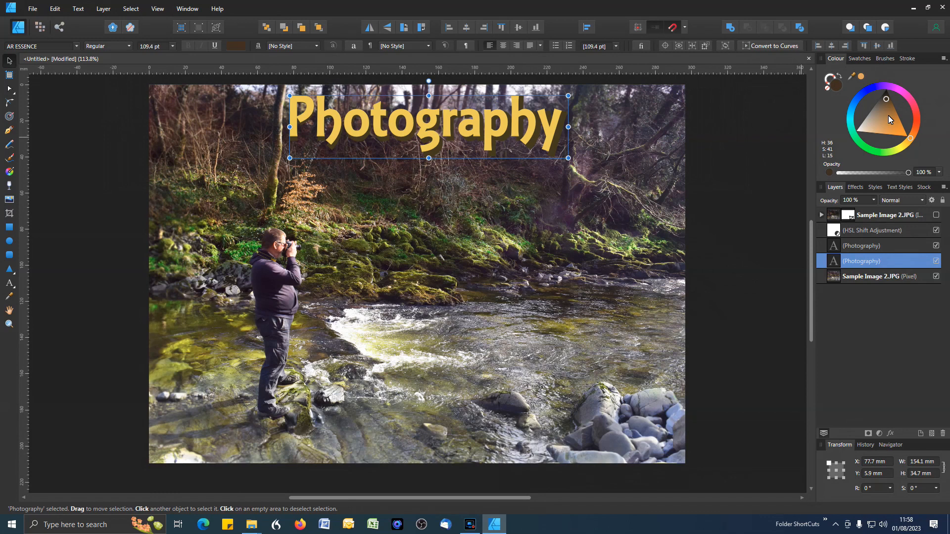
pyautogui.click(900, 128)
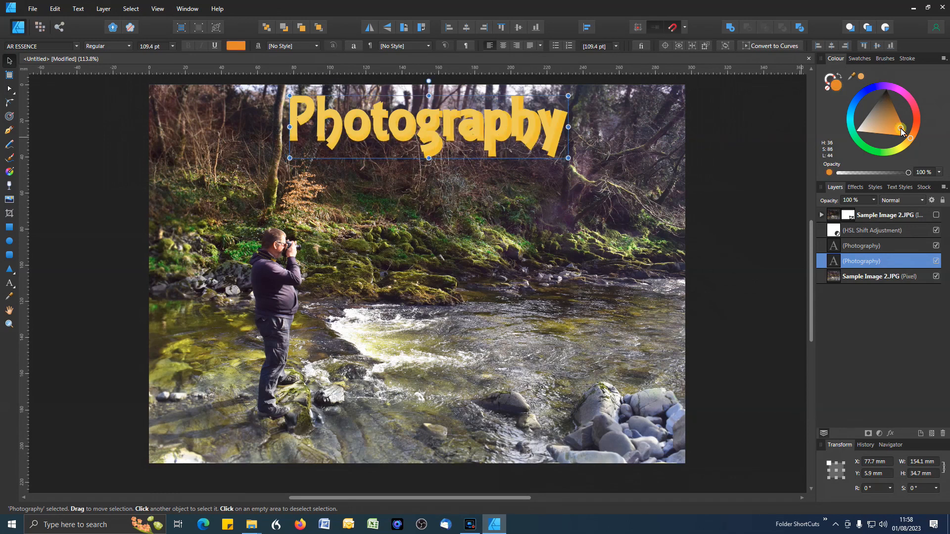
pyautogui.click(865, 128)
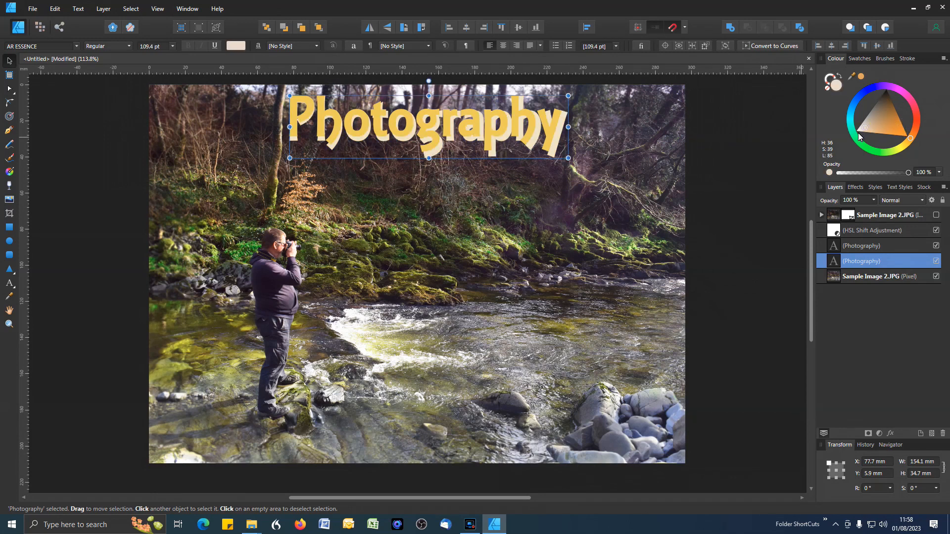
pyautogui.click(855, 138)
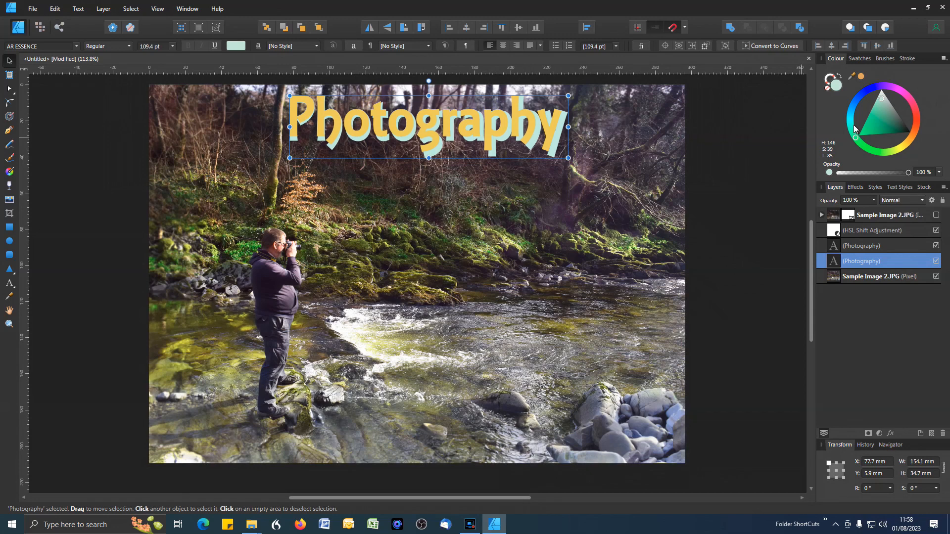
pyautogui.click(850, 112)
pyautogui.click(865, 93)
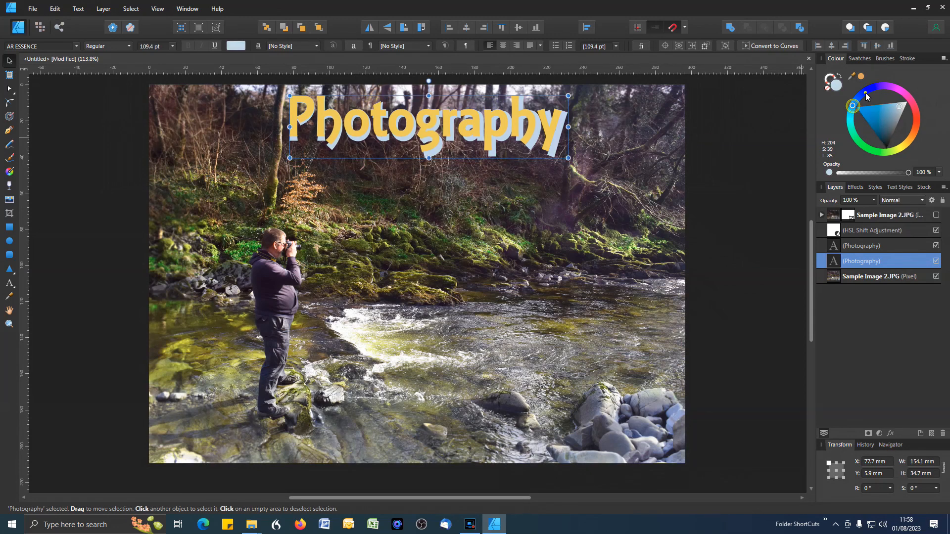
pyautogui.click(912, 103)
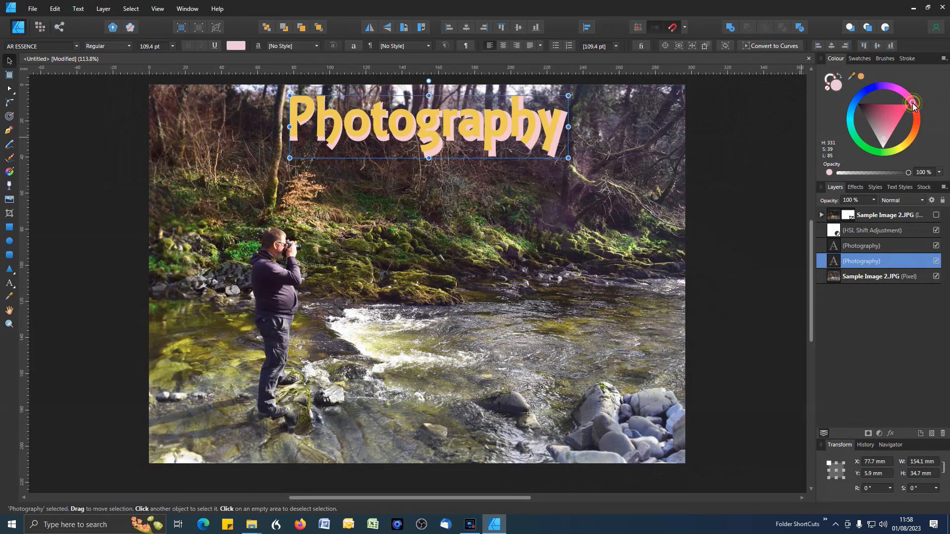
pyautogui.click(917, 118)
pyautogui.moveTo(877, 140); pyautogui.dragTo(923, 116)
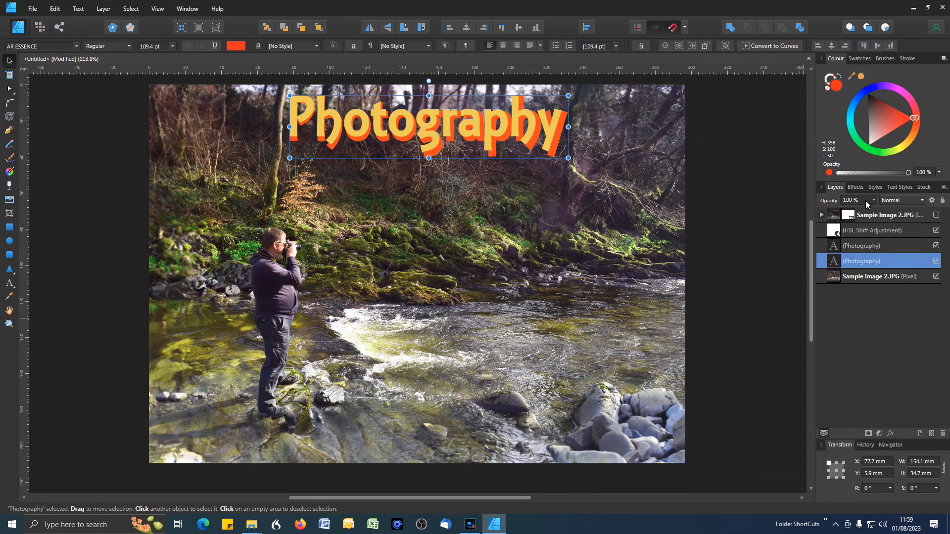
# Keep the lower Photography copy's blend mode at Normal, and reduce its layer opacity to 75%.
pyautogui.click(921, 200)
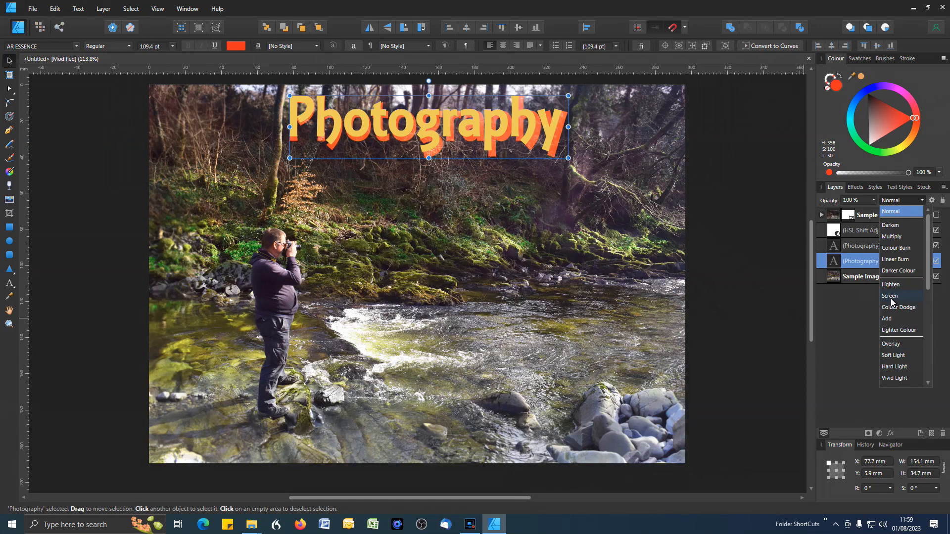
pyautogui.click(896, 213)
pyautogui.click(873, 200)
pyautogui.moveTo(874, 211); pyautogui.dragTo(855, 214)
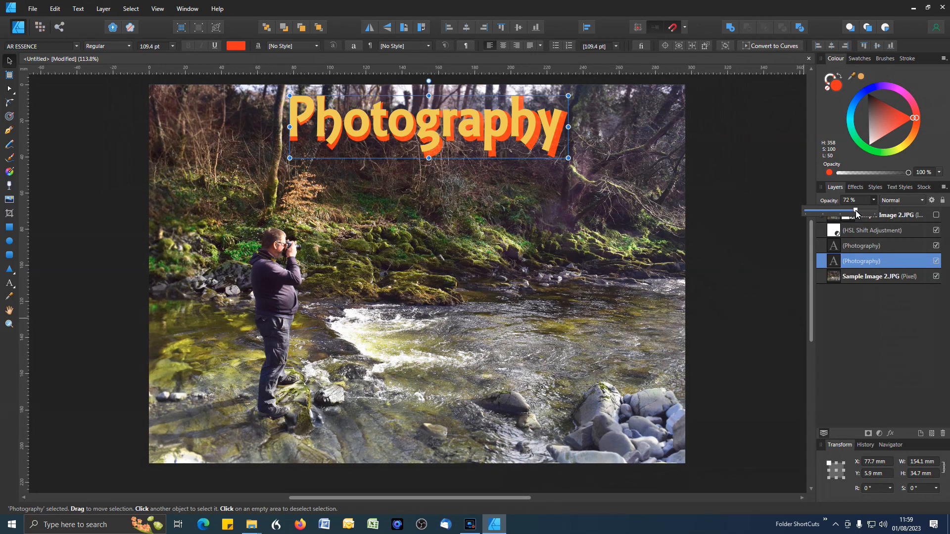
pyautogui.moveTo(856, 214)
pyautogui.mouseDown()
pyautogui.moveTo(801, 217)
pyautogui.moveTo(874, 221)
pyautogui.moveTo(858, 222)
pyautogui.mouseUp()
# Fill the lower Photography copy with the sampled orange darkened to brown, saturation 100 and lightness 17, and deselect it.
pyautogui.click(861, 77)
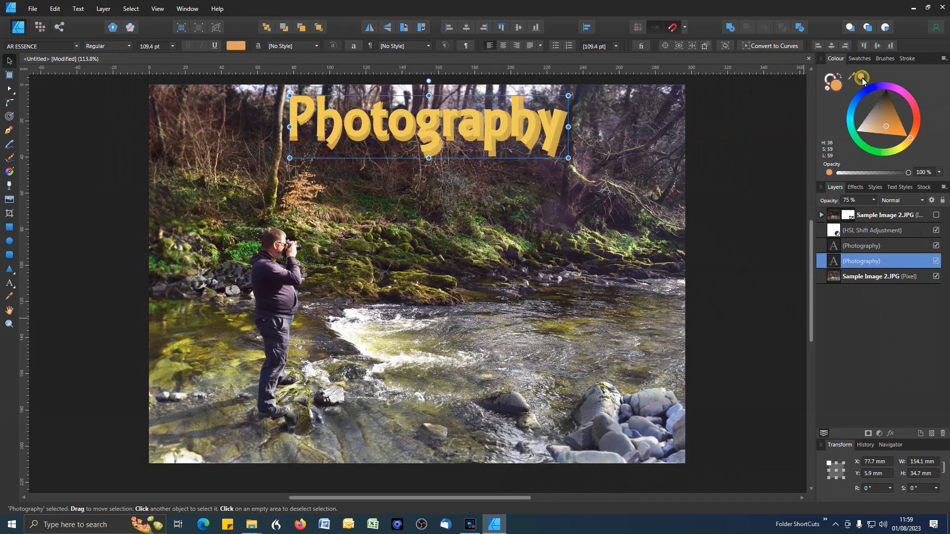
pyautogui.moveTo(885, 126); pyautogui.dragTo(895, 105)
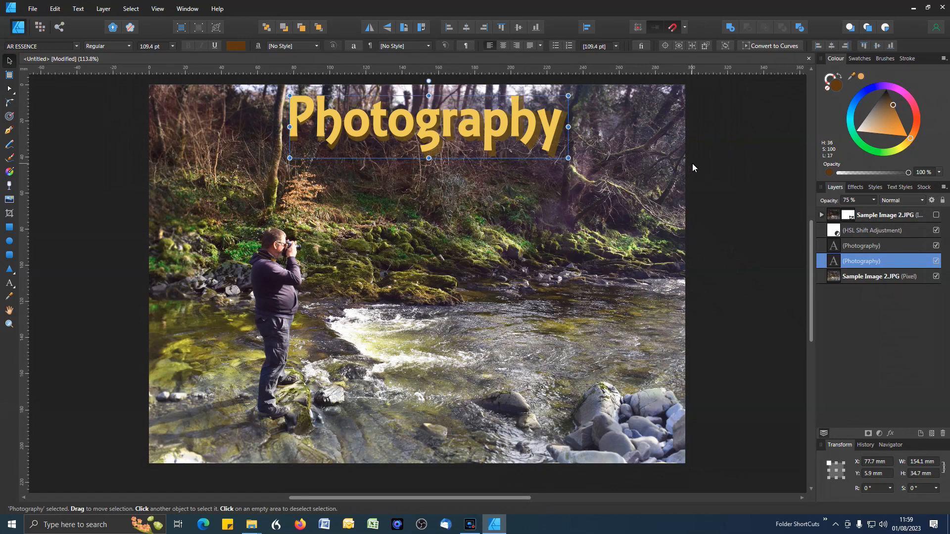
pyautogui.click(719, 168)
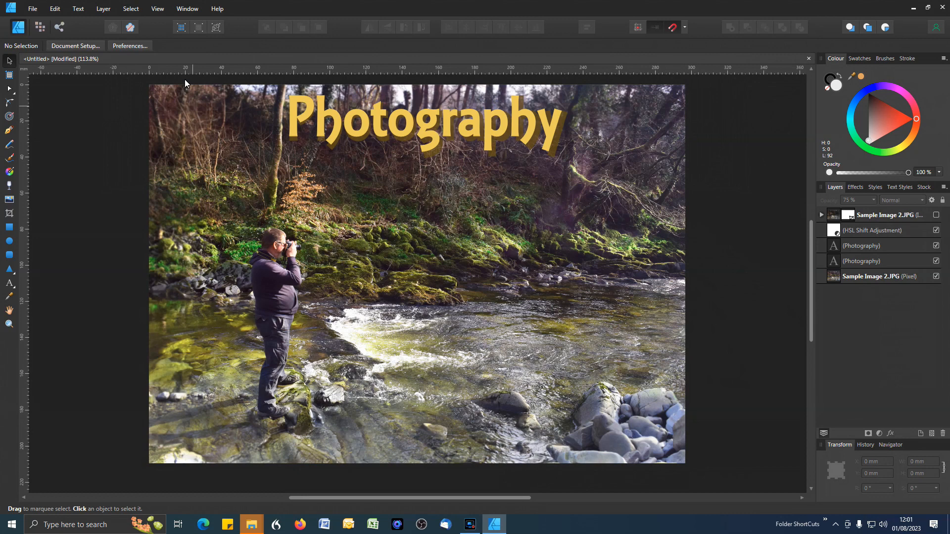
# View the Save As options for an Affinity file, and leave without saving.
pyautogui.click(34, 10)
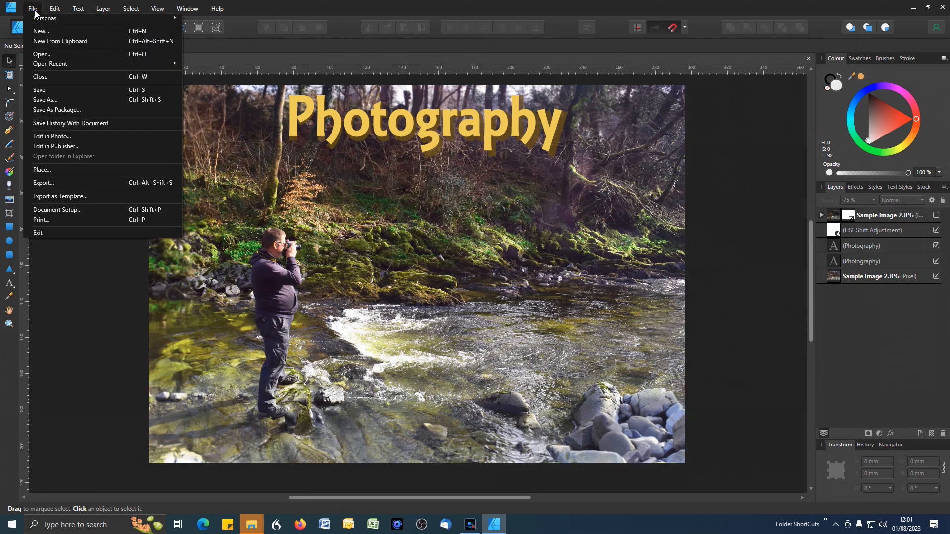
pyautogui.click(55, 98)
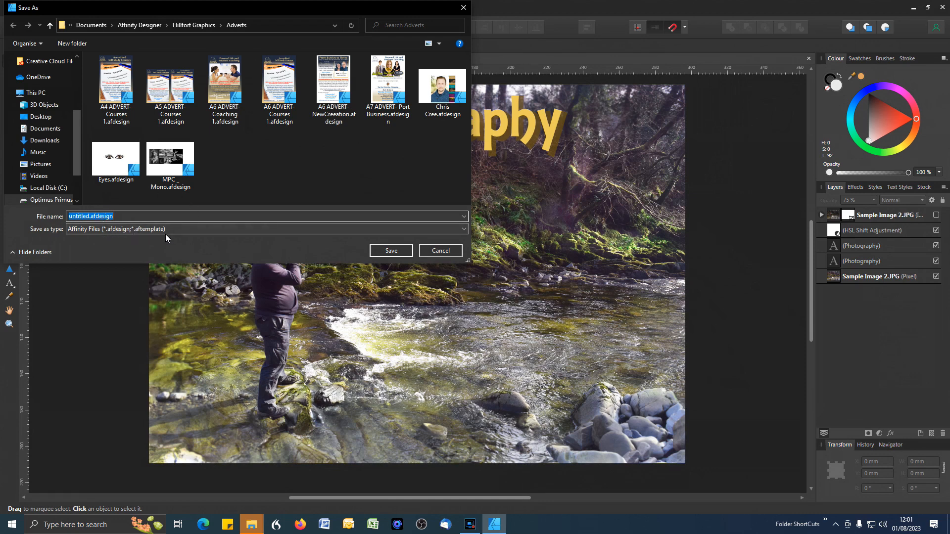
pyautogui.click(445, 253)
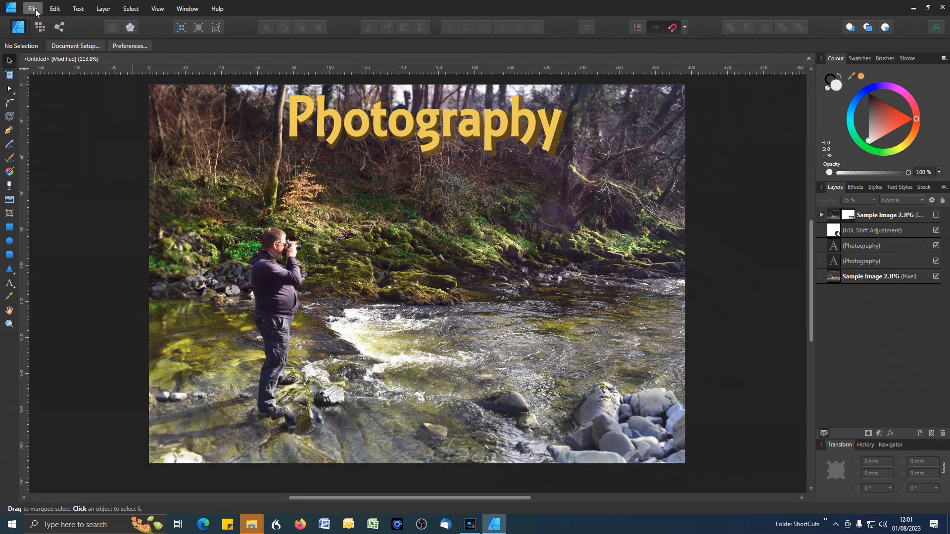
# Set up a PDF export using the PDF (for print) preset with the area set to Whole document.
pyautogui.click(34, 10)
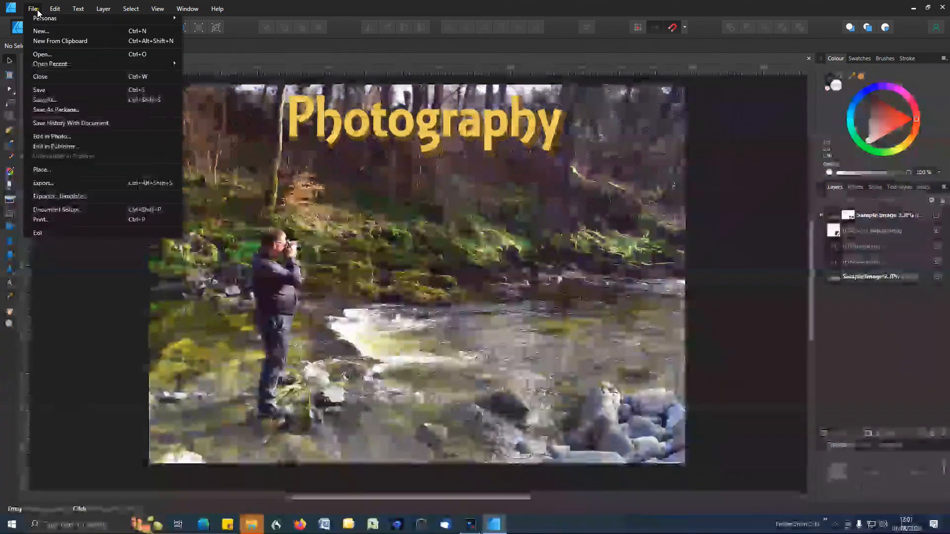
pyautogui.click(54, 183)
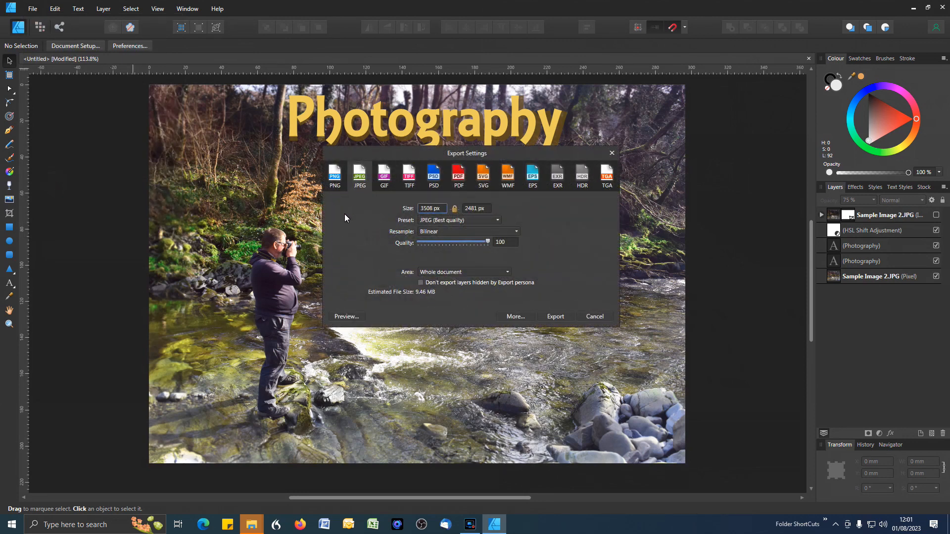
pyautogui.click(463, 181)
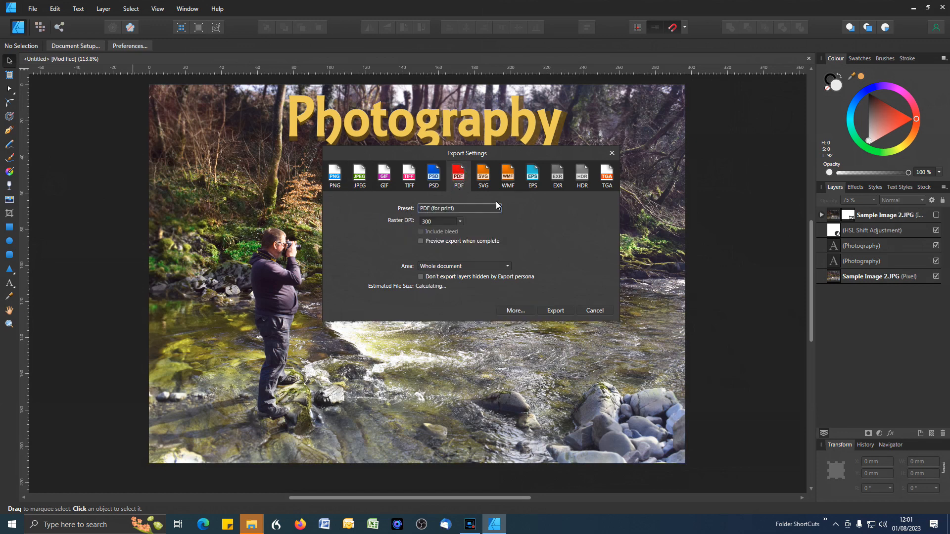
pyautogui.click(497, 208)
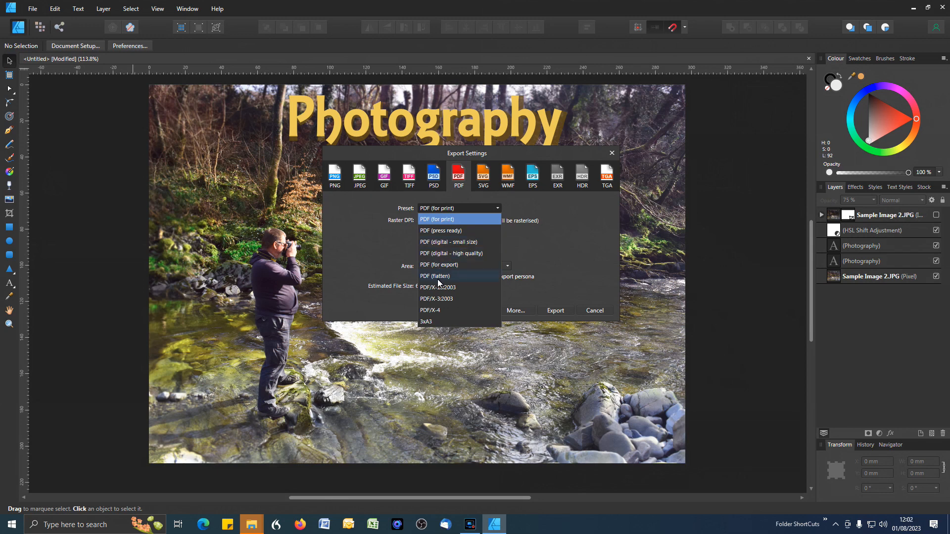
pyautogui.click(450, 212)
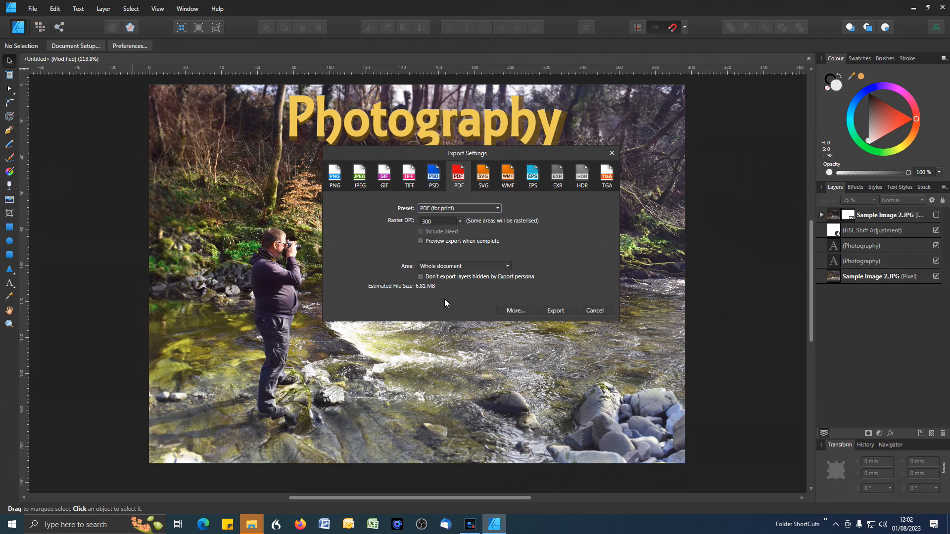
pyautogui.click(508, 266)
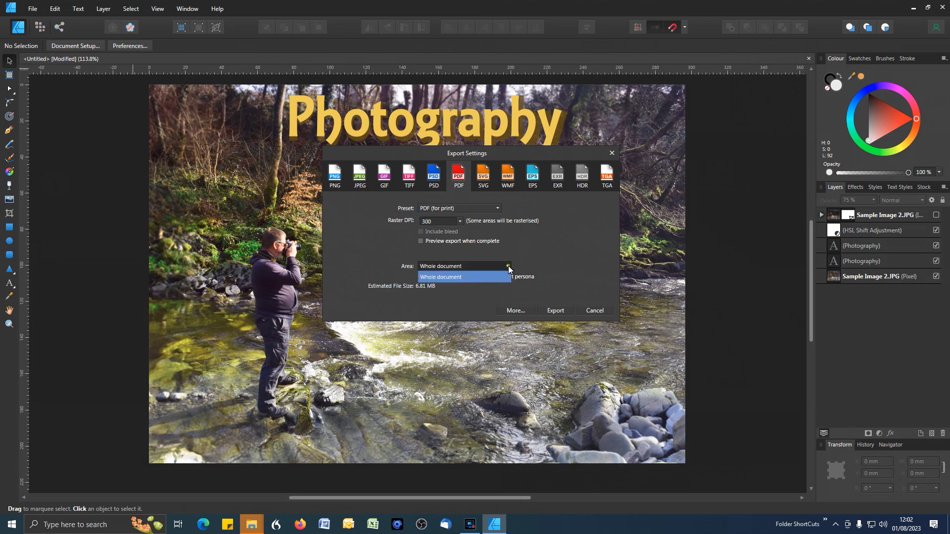
pyautogui.click(456, 276)
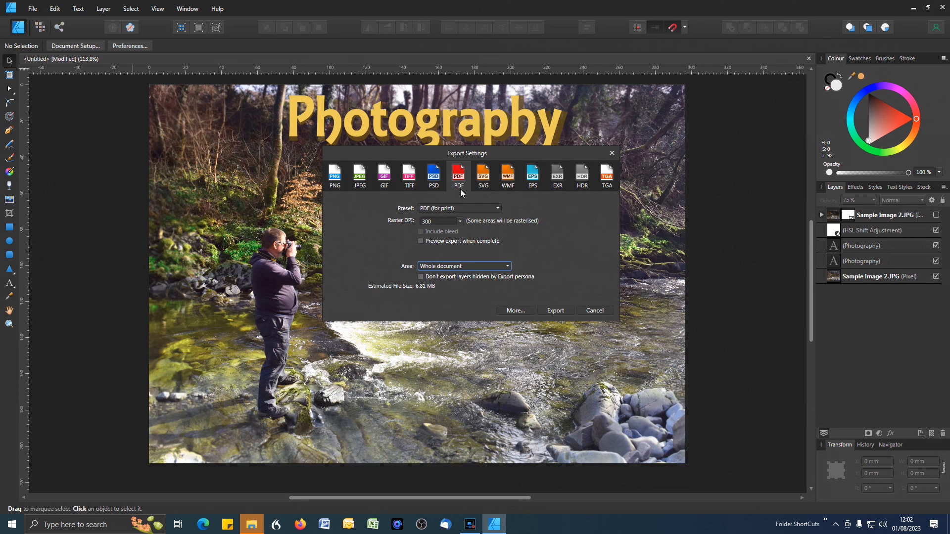
# Switch the export format to JPEG, view its quality presets, and toggle the size's aspect ratio lock off and back on.
pyautogui.click(356, 182)
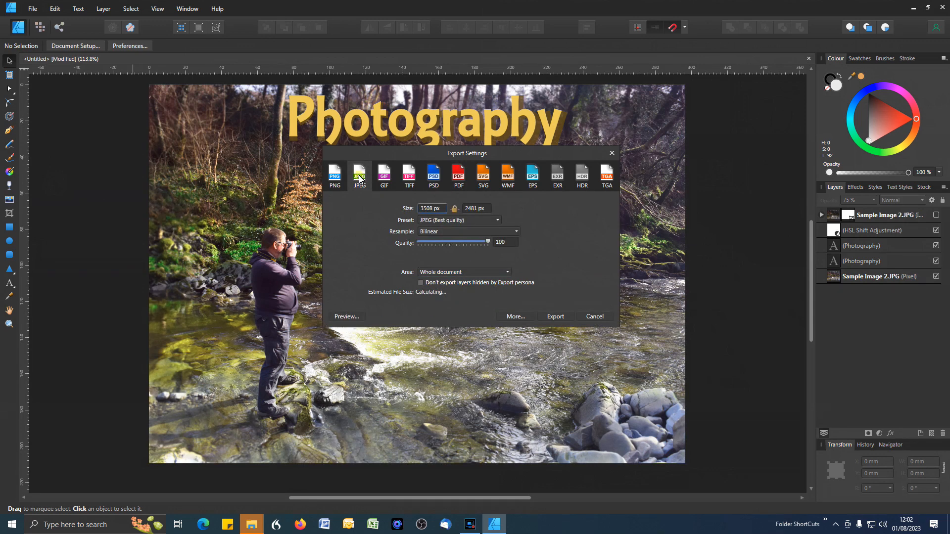
pyautogui.click(498, 220)
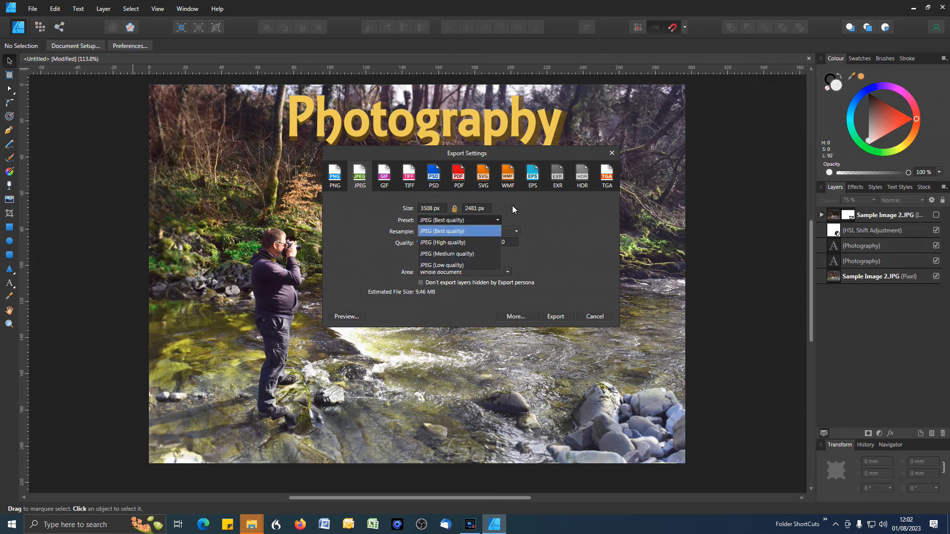
pyautogui.click(511, 208)
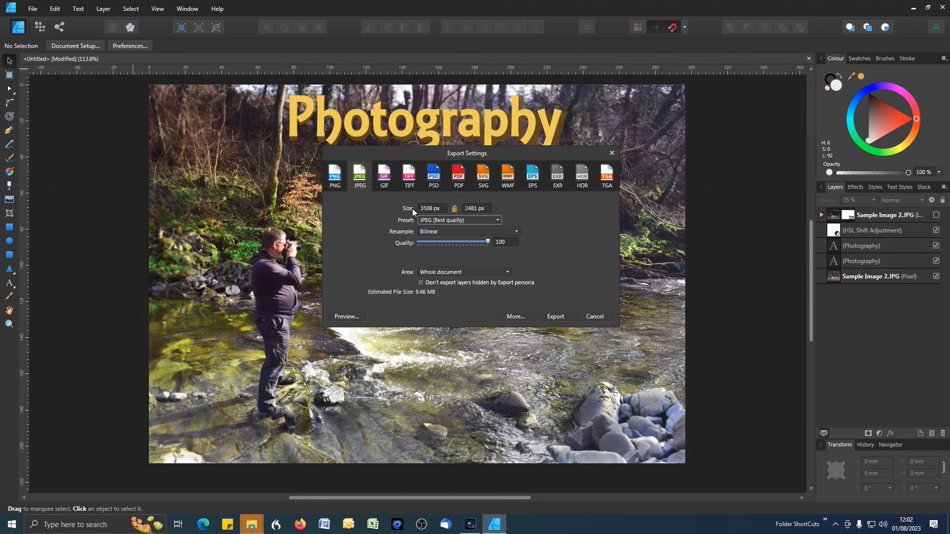
pyautogui.click(453, 211)
pyautogui.click(454, 210)
# Lower the JPEG export quality to 85, check the export area choices, and cancel the export.
pyautogui.moveTo(486, 242); pyautogui.dragTo(476, 245)
pyautogui.click(509, 272)
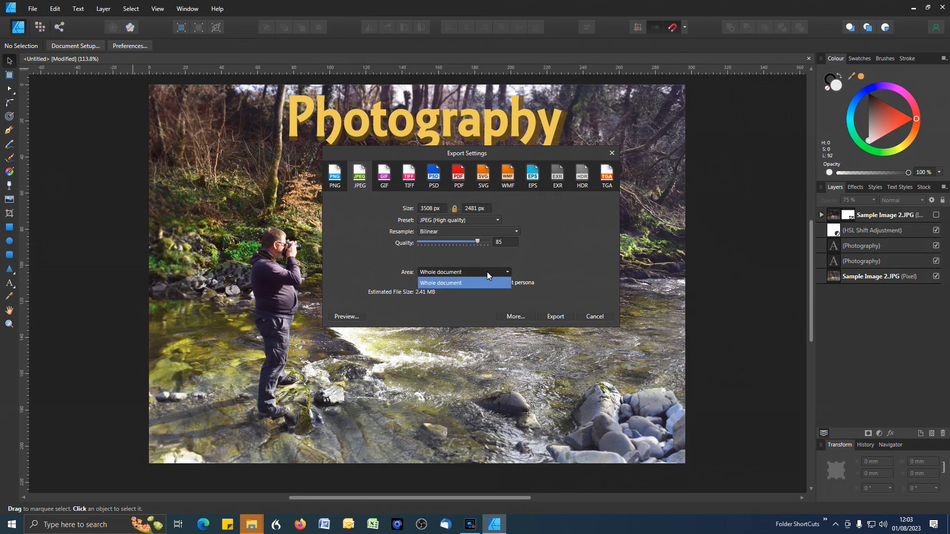
pyautogui.click(522, 260)
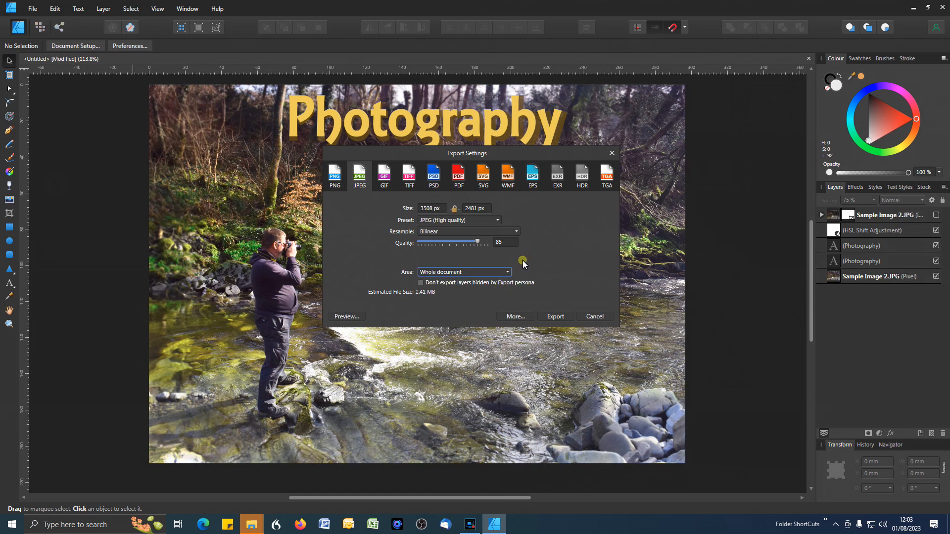
pyautogui.click(594, 317)
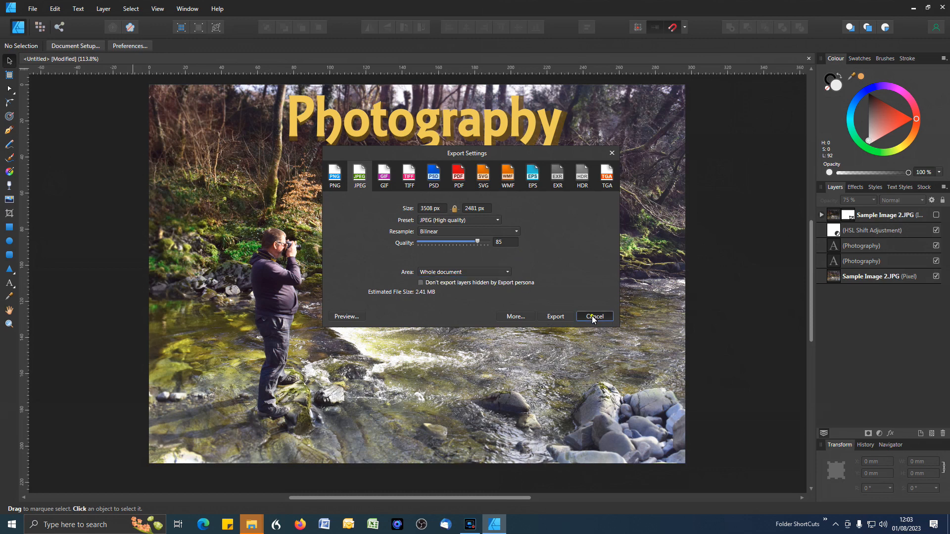
# Select the upper Photography title, set up a best-quality JPEG export with the area set to Whole document, and leave without saving the file.
pyautogui.click(428, 145)
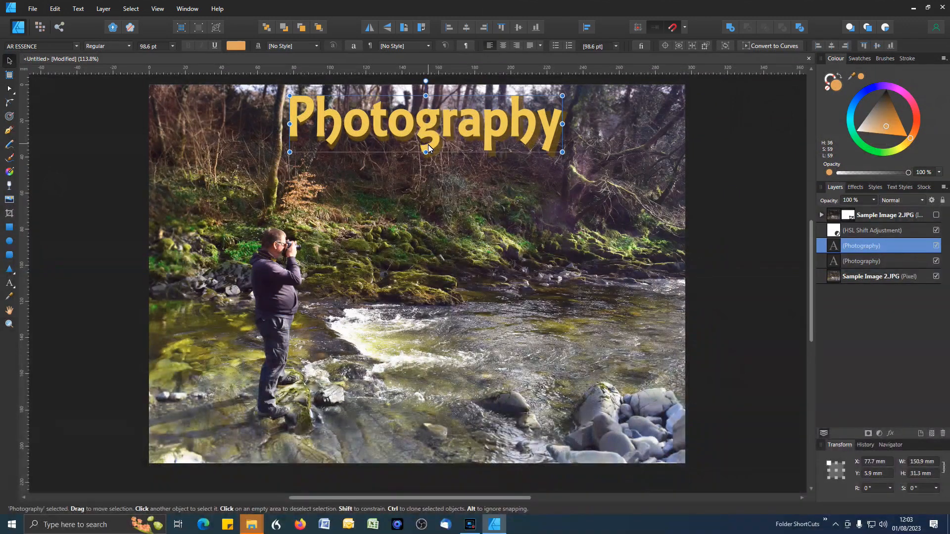
pyautogui.click(33, 9)
pyautogui.click(58, 184)
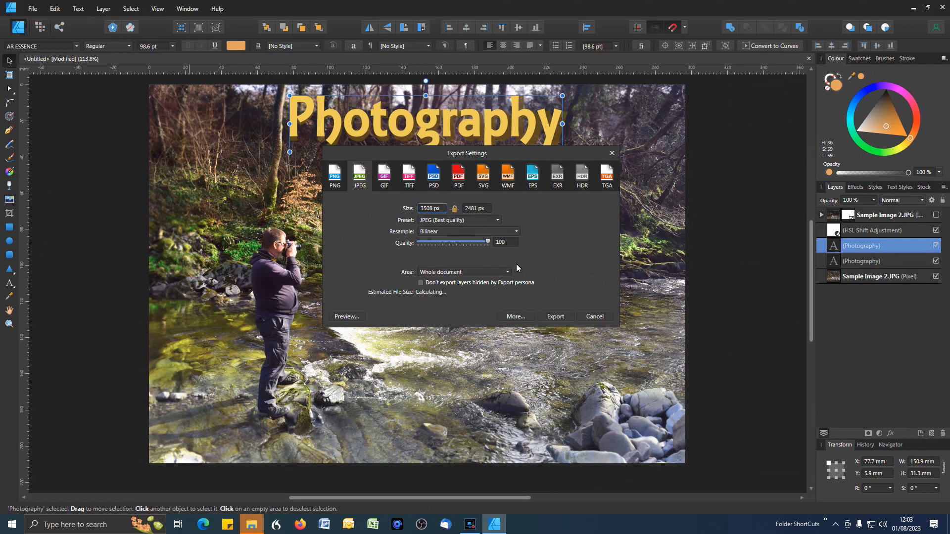
pyautogui.click(488, 274)
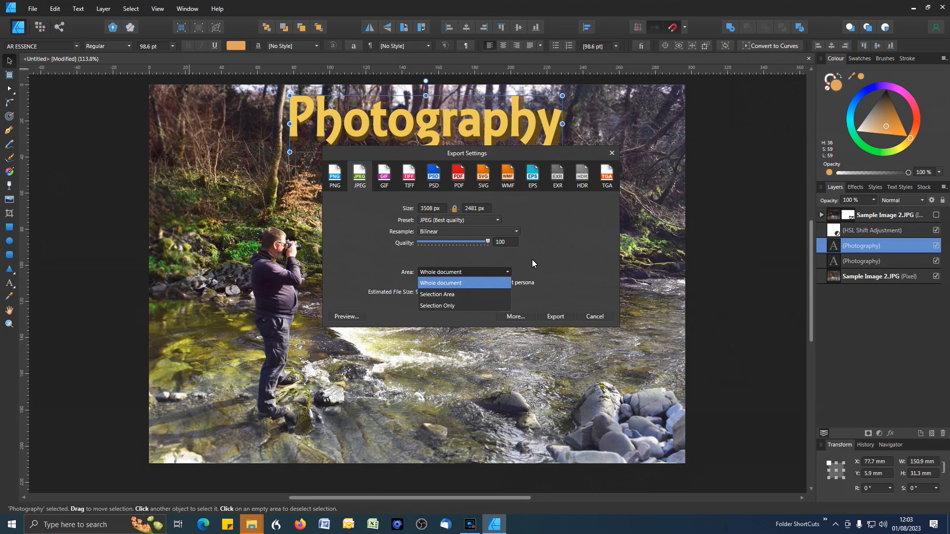
pyautogui.click(476, 283)
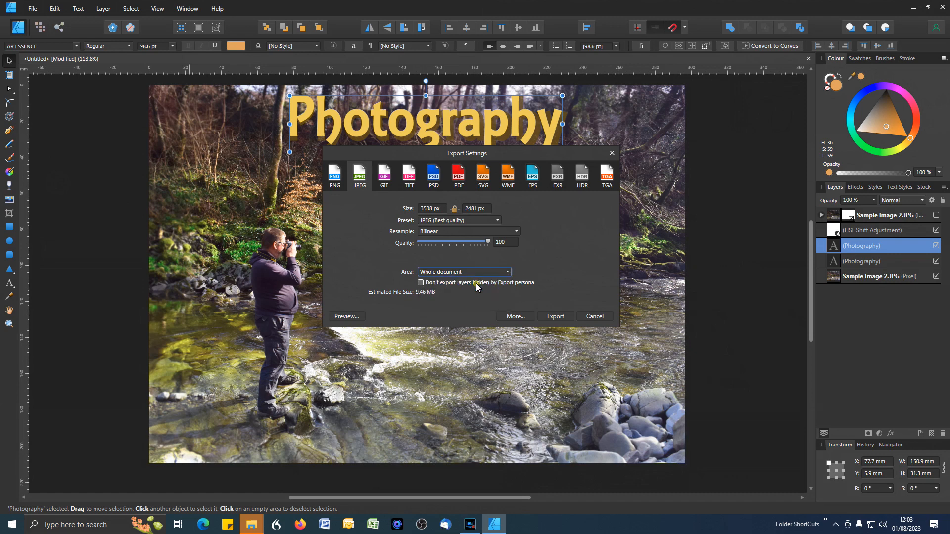
pyautogui.click(554, 316)
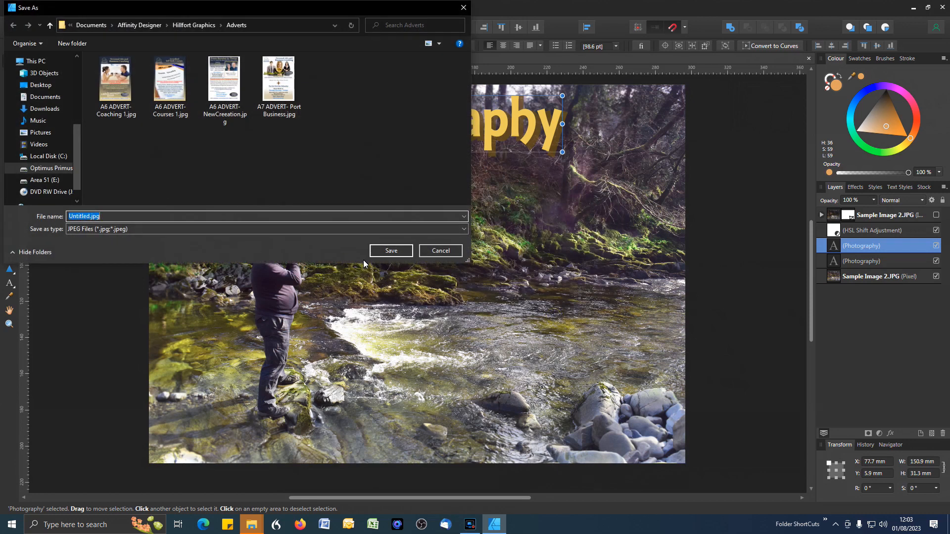
pyautogui.click(440, 250)
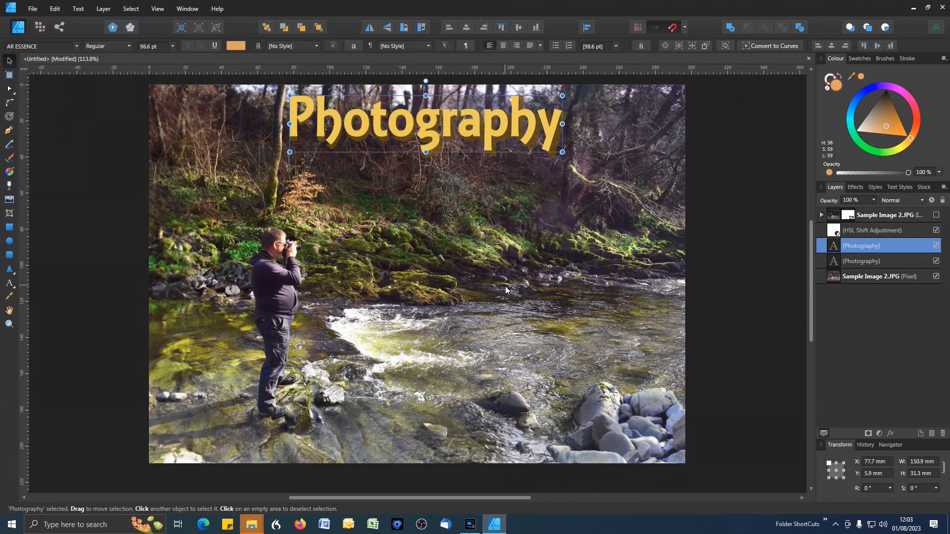